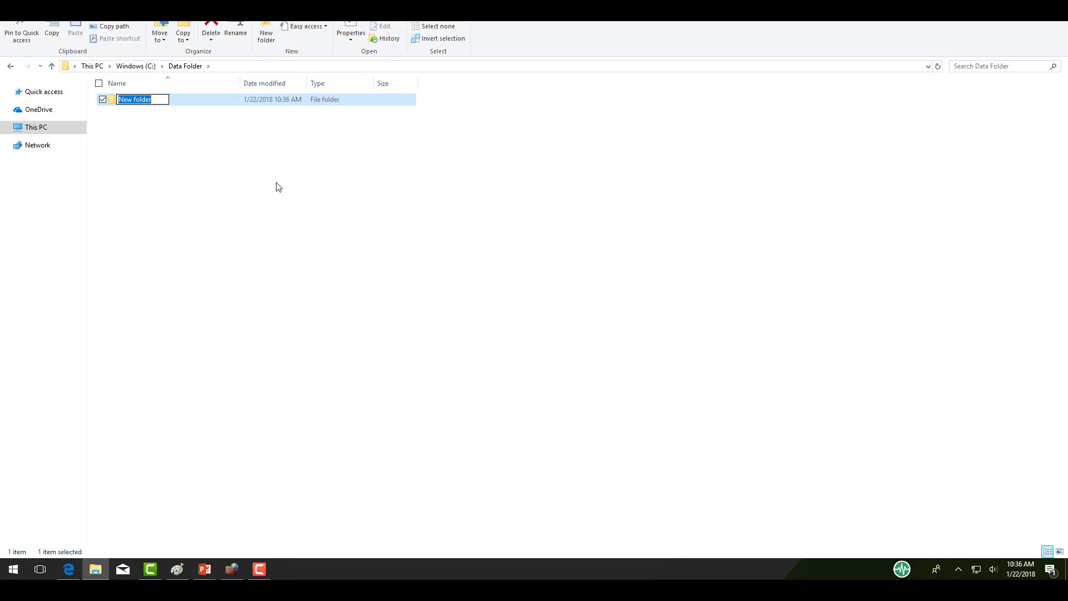
Step: Name the new folder 'Backup Repository'
text(Backup Repository)
key(Return)
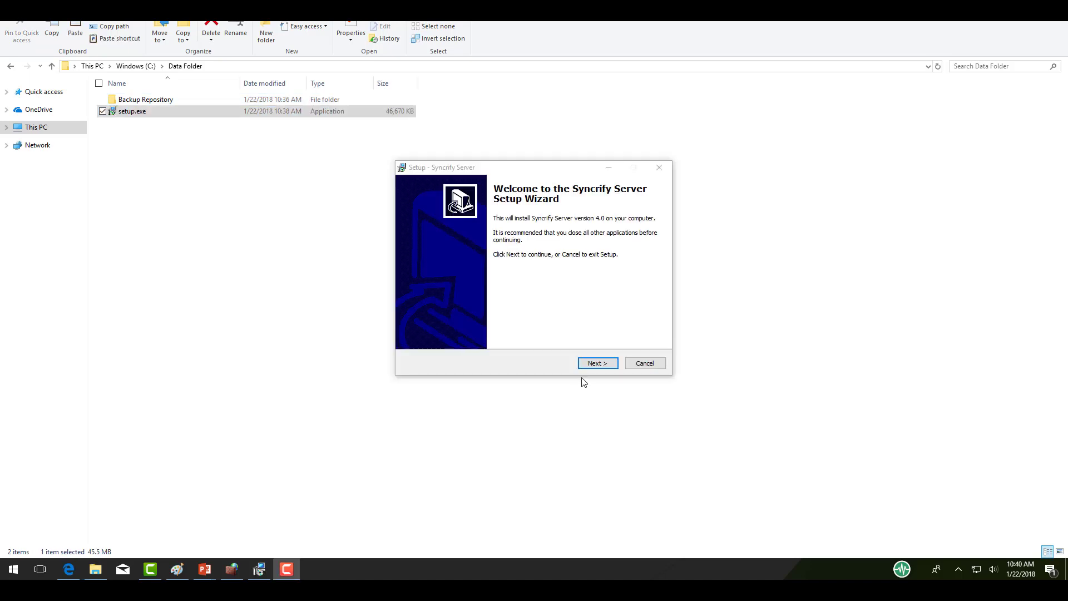
Step: Install Syncrify Server 4.0 to C:\Syncrify with the default Start Menu folder
click(594, 364)
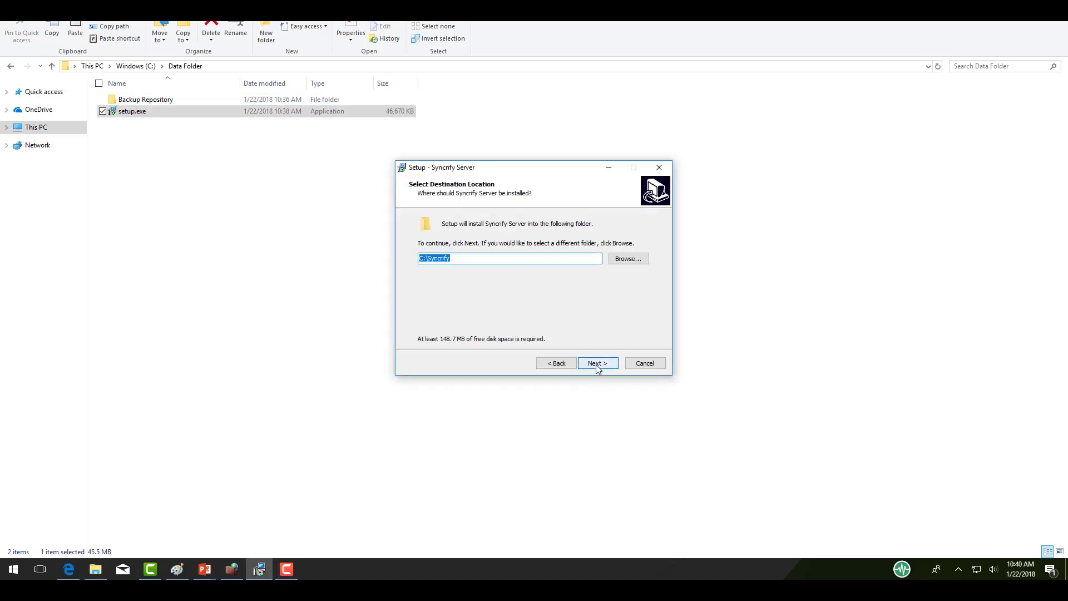
click(597, 365)
click(596, 365)
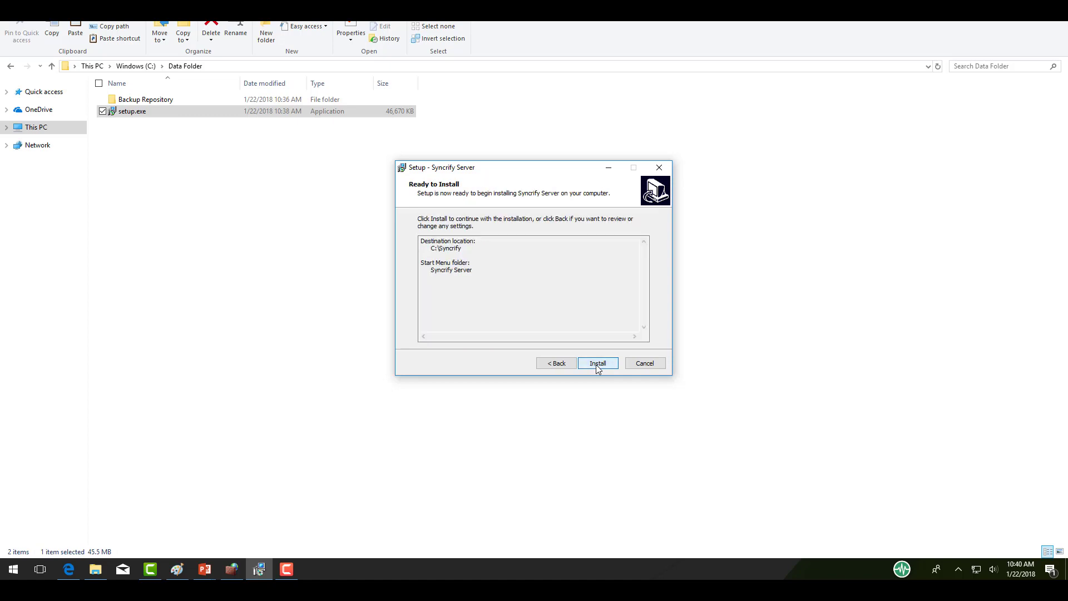
click(596, 365)
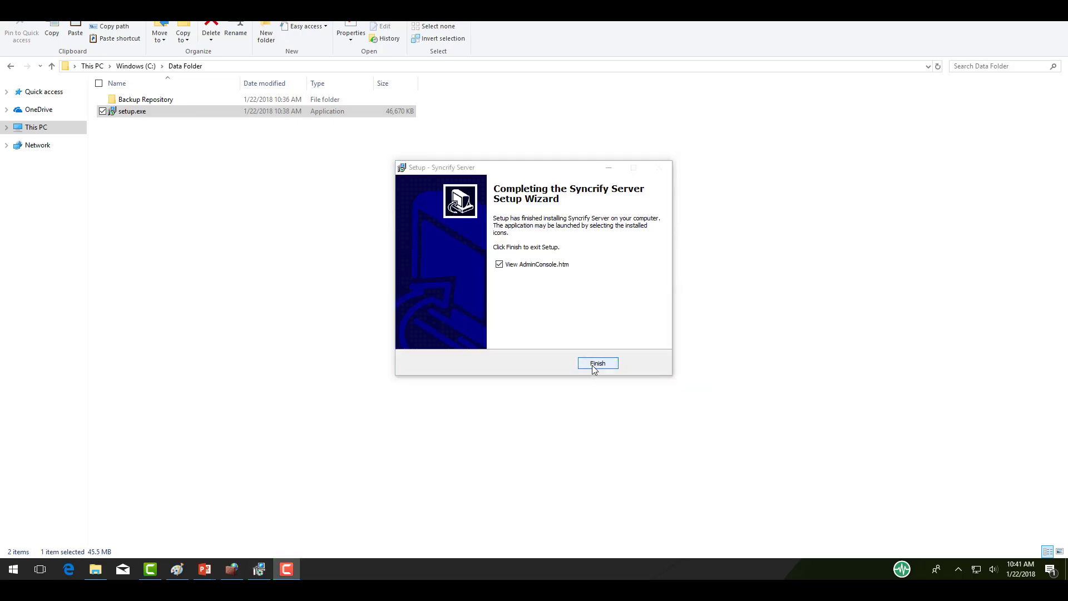
click(594, 365)
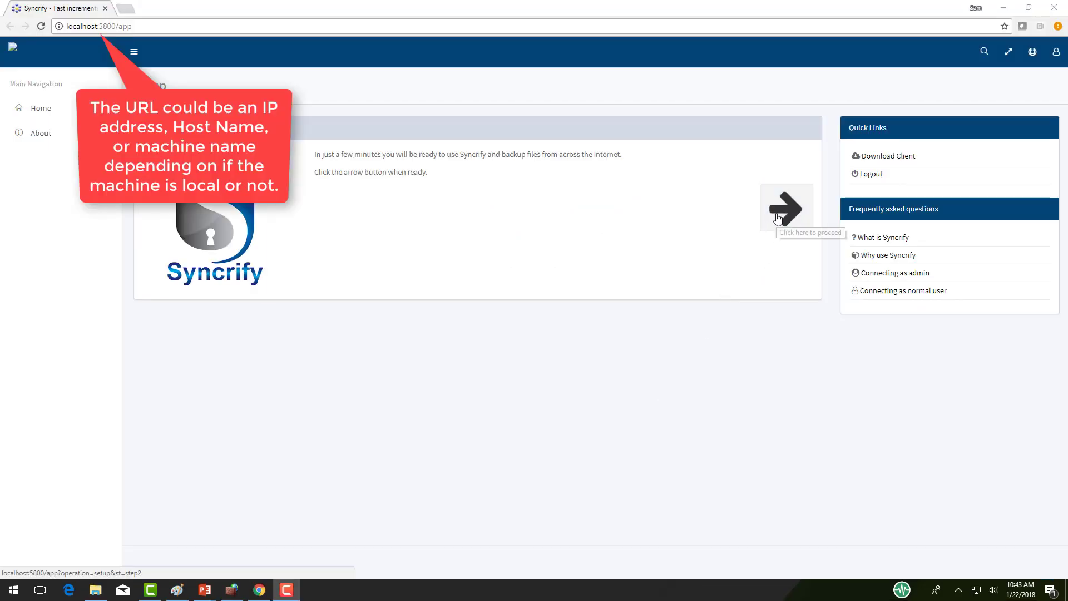
Step: Enter and confirm the administrator password, and turn off localhost-only admin access
click(777, 218)
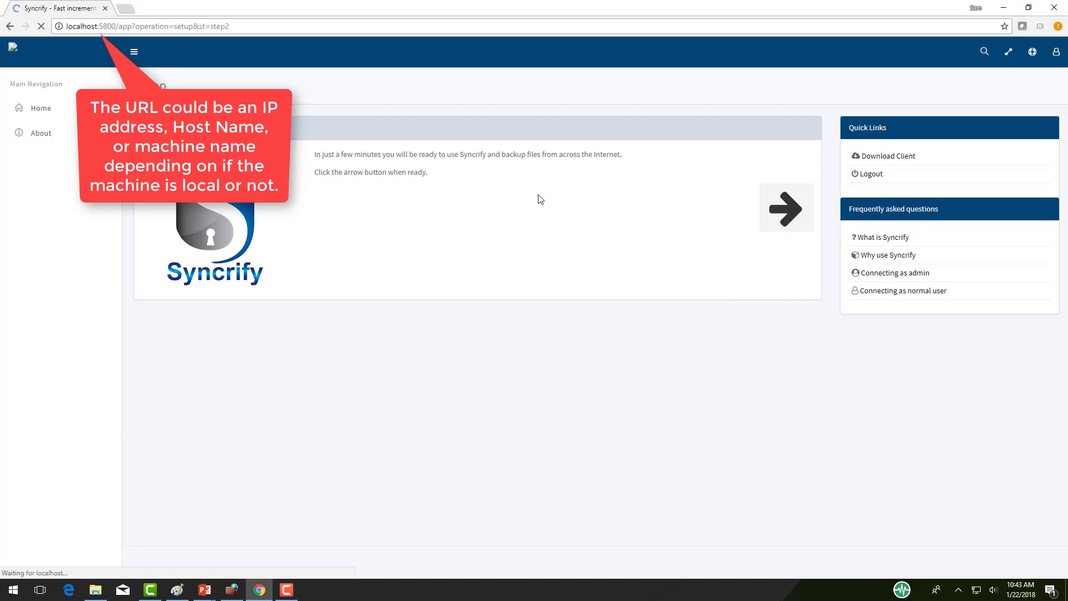
click(447, 174)
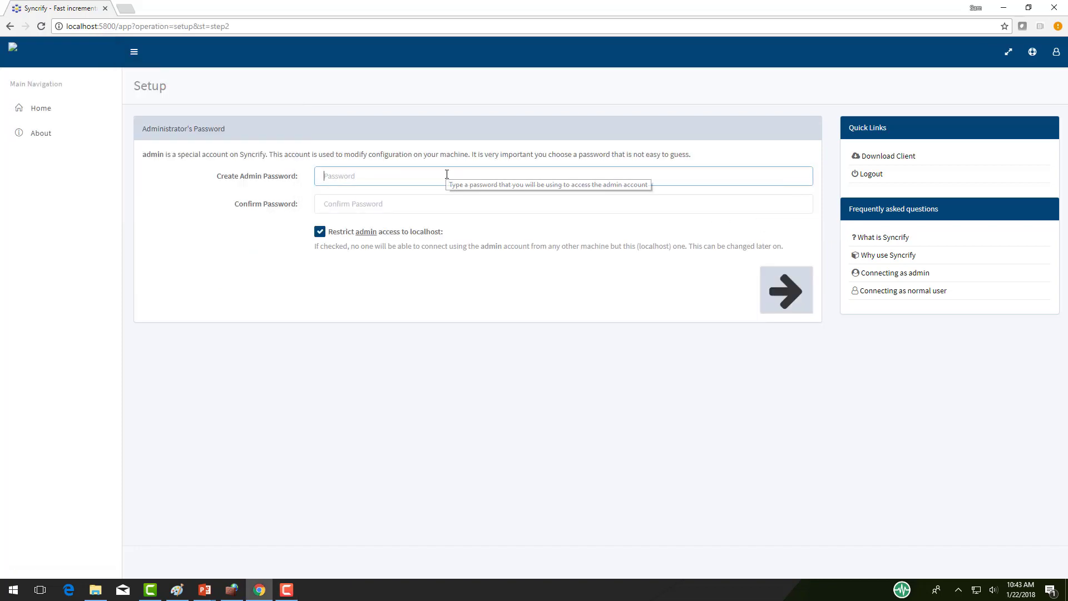
text(p)
text(••••••)
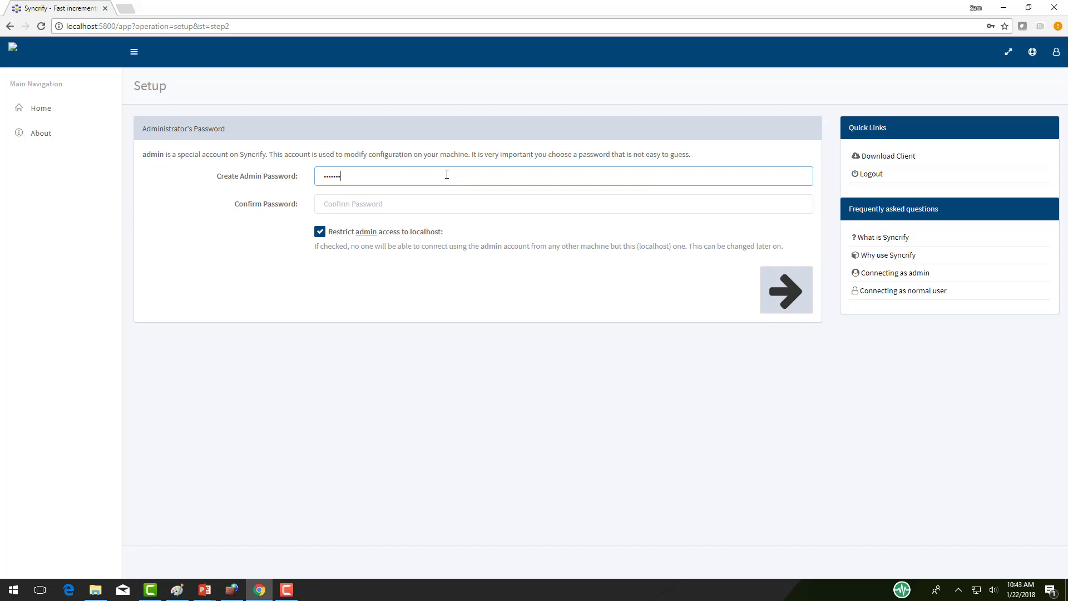
text(•)
key(Tab)
text(•)
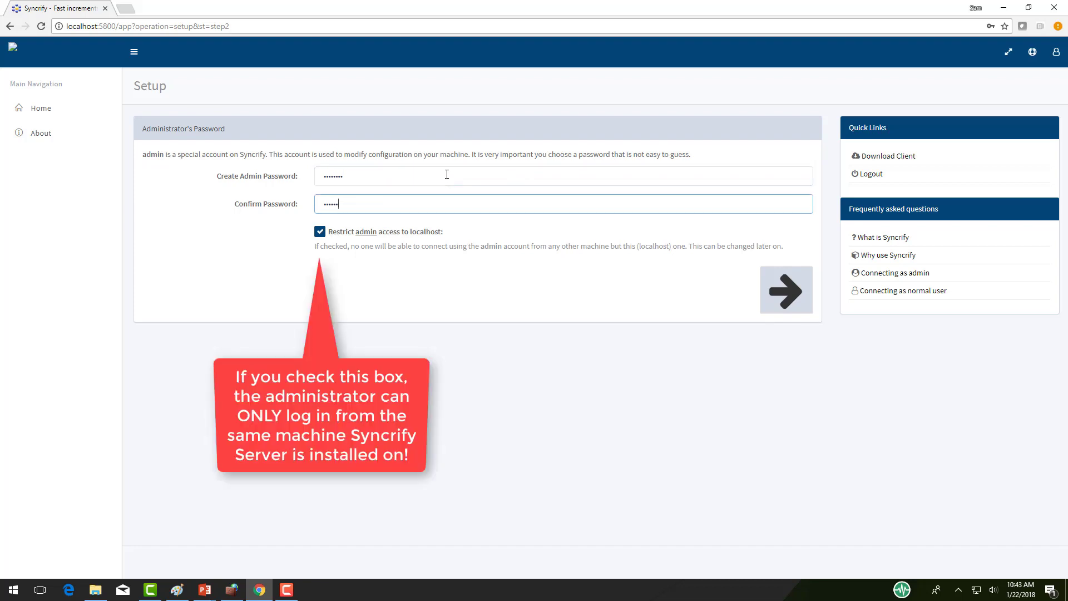
key(BackSpace)
key(BackSpace)
click(321, 232)
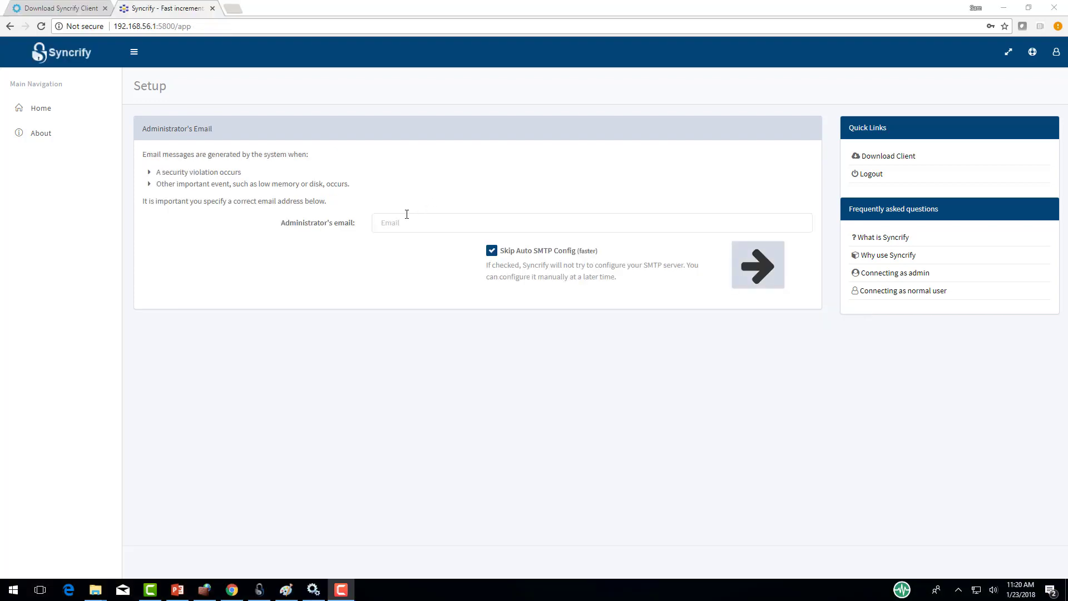
Step: Record the administrator's e-mail address and finish setup to reach the sign-in page
click(403, 221)
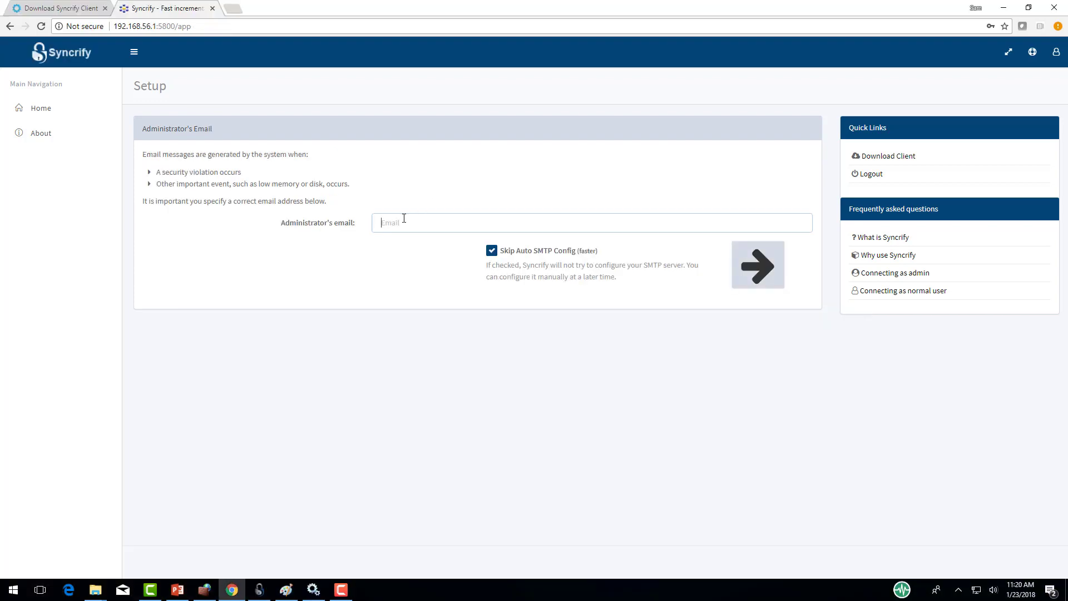
text(John)
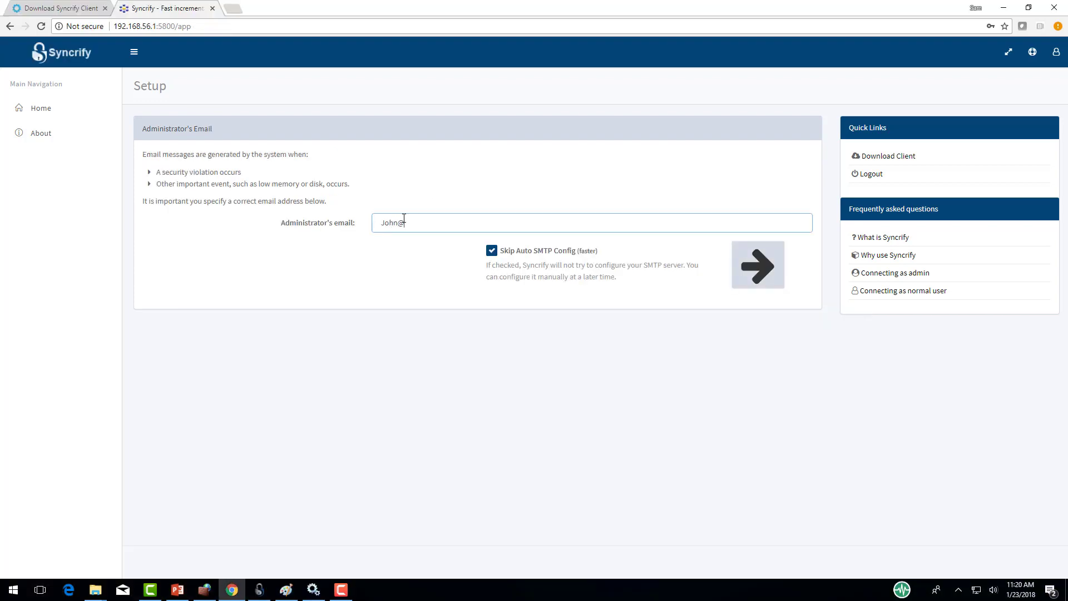
text(@JohnDoe.com)
click(746, 272)
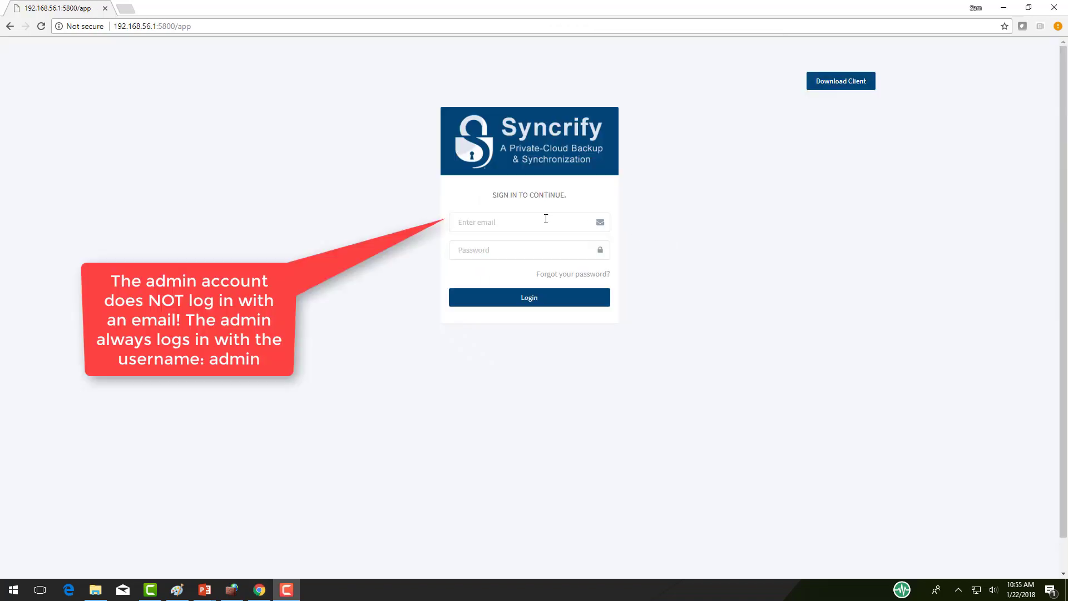
click(546, 219)
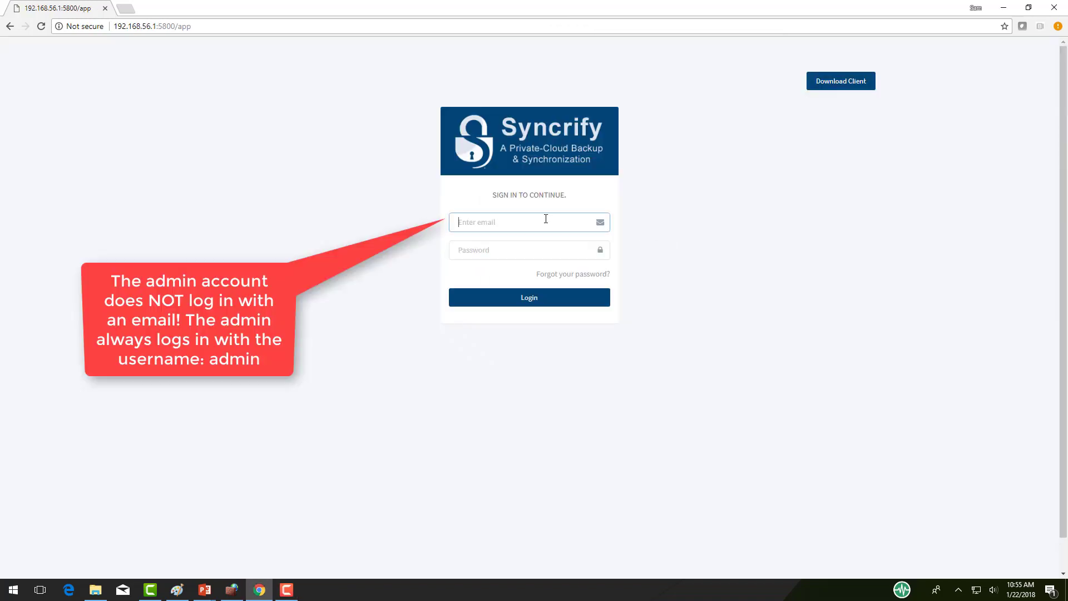
Step: Sign in as admin with the admin password
text(admin)
key(Tab)
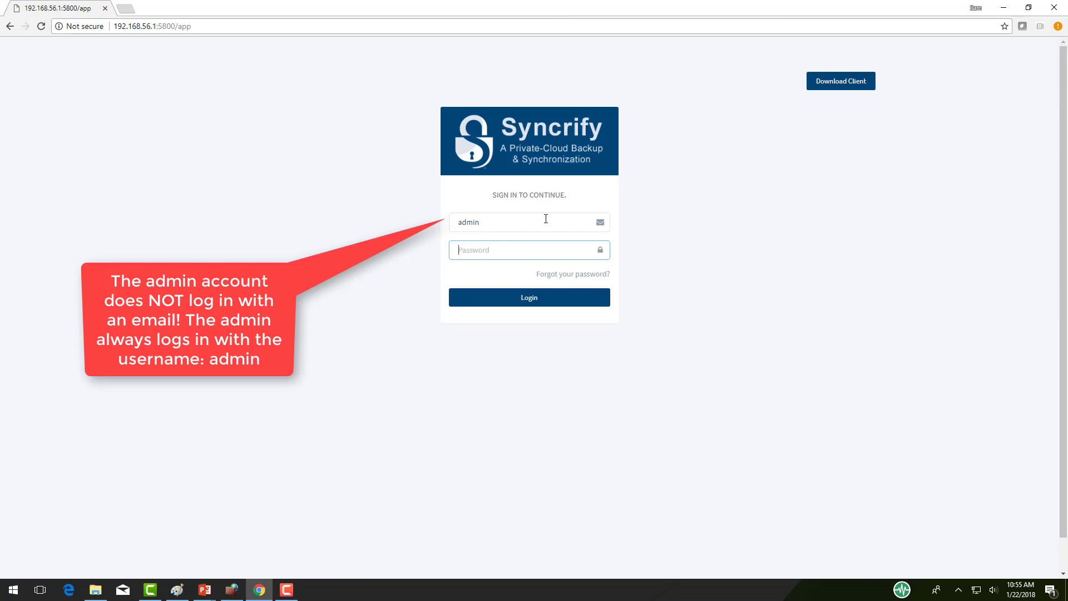
text(a)
text(•••••)
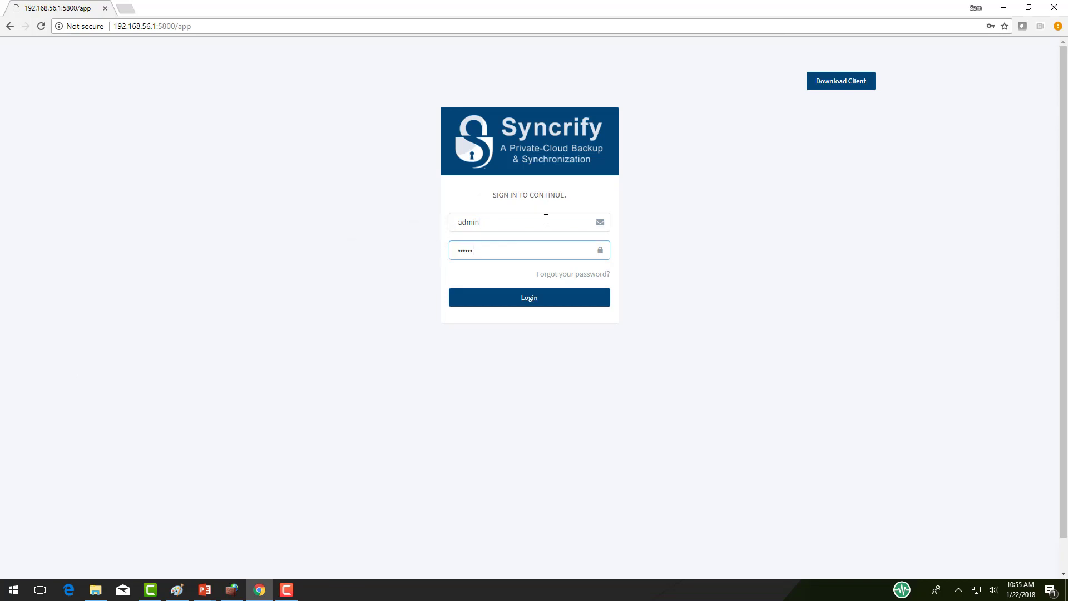
text(••)
key(Return)
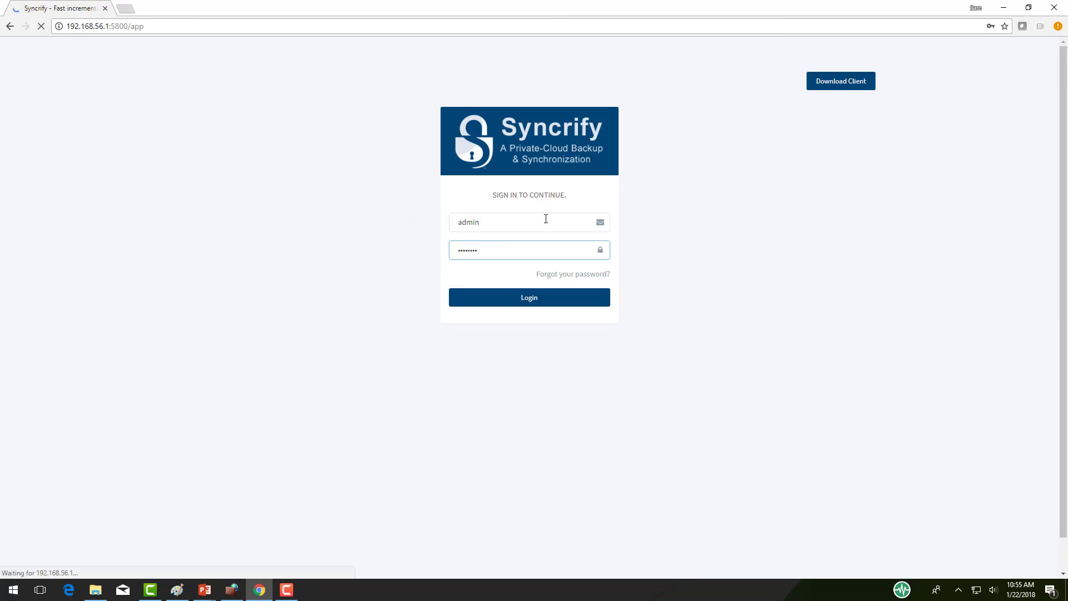
Step: Submit the registration form with the first name, company name and phone number
click(502, 197)
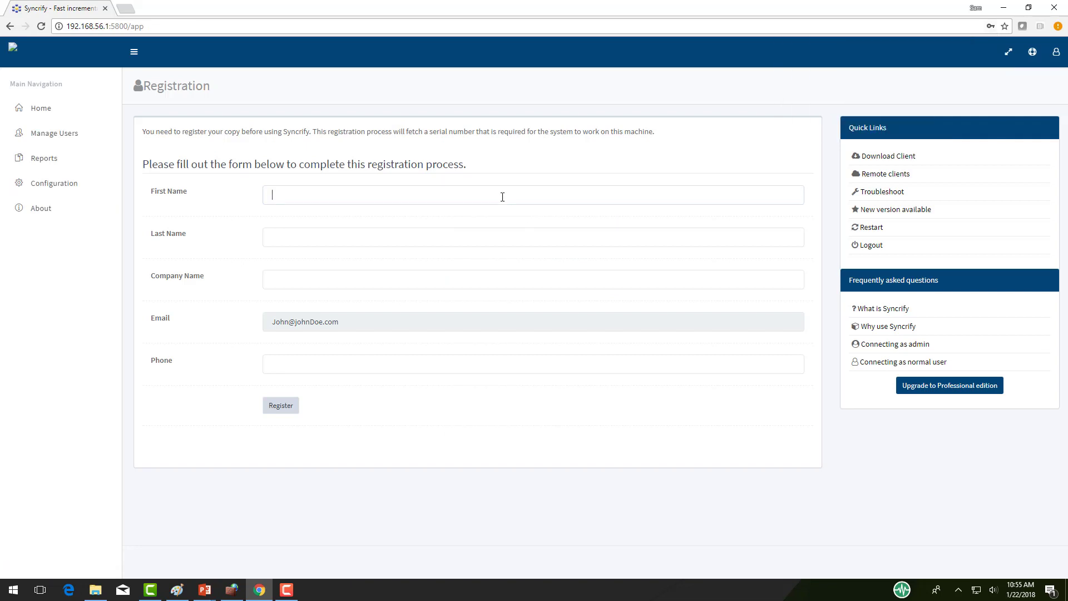
text(John)
key(Tab)
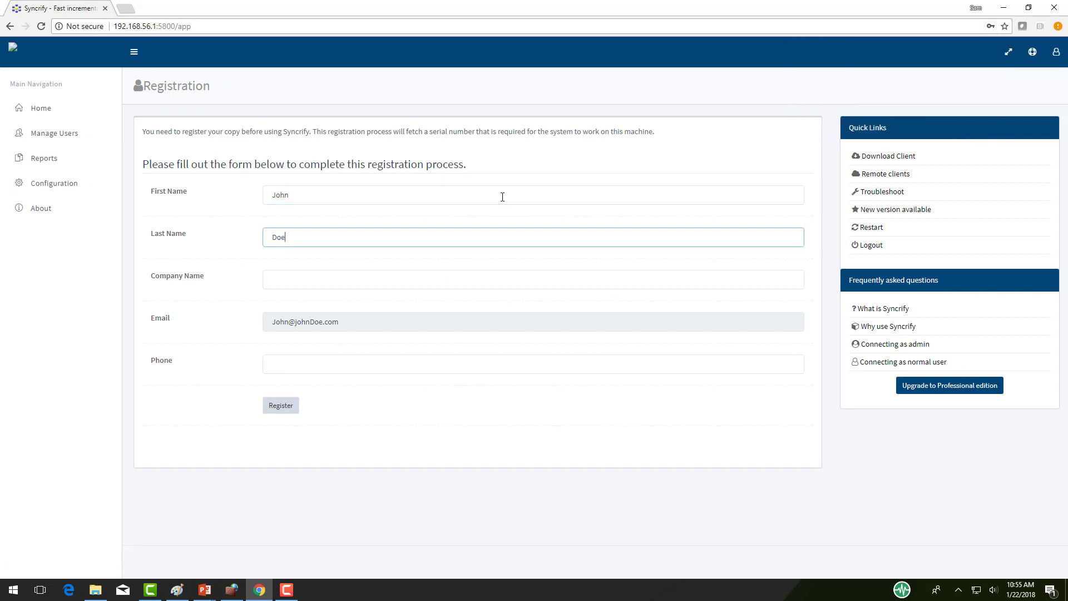
key(Tab)
text(John)
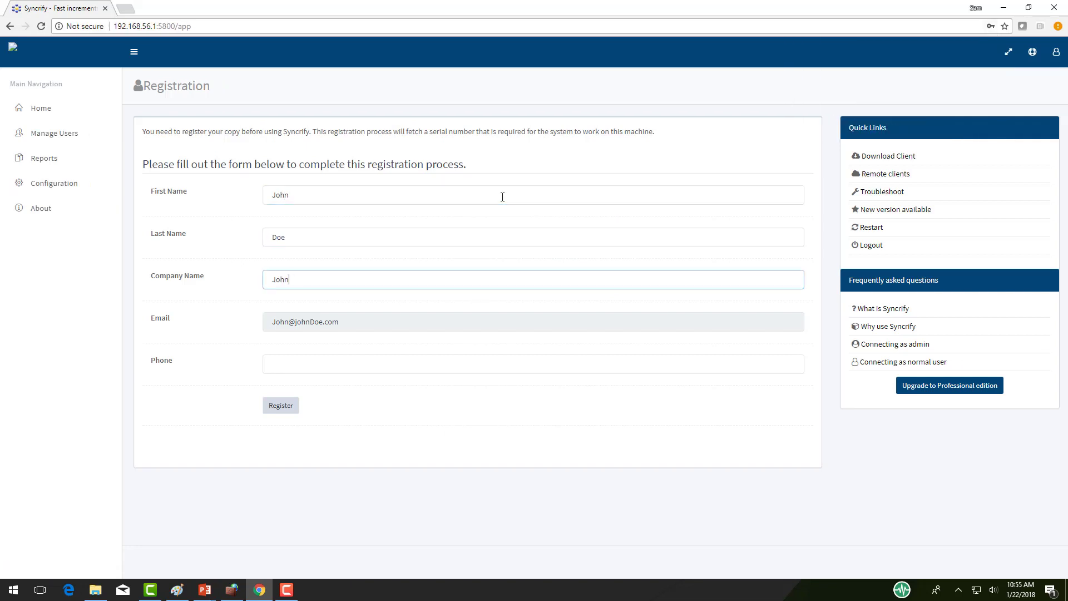
text( Doe)
key(Tab)
key(Tab)
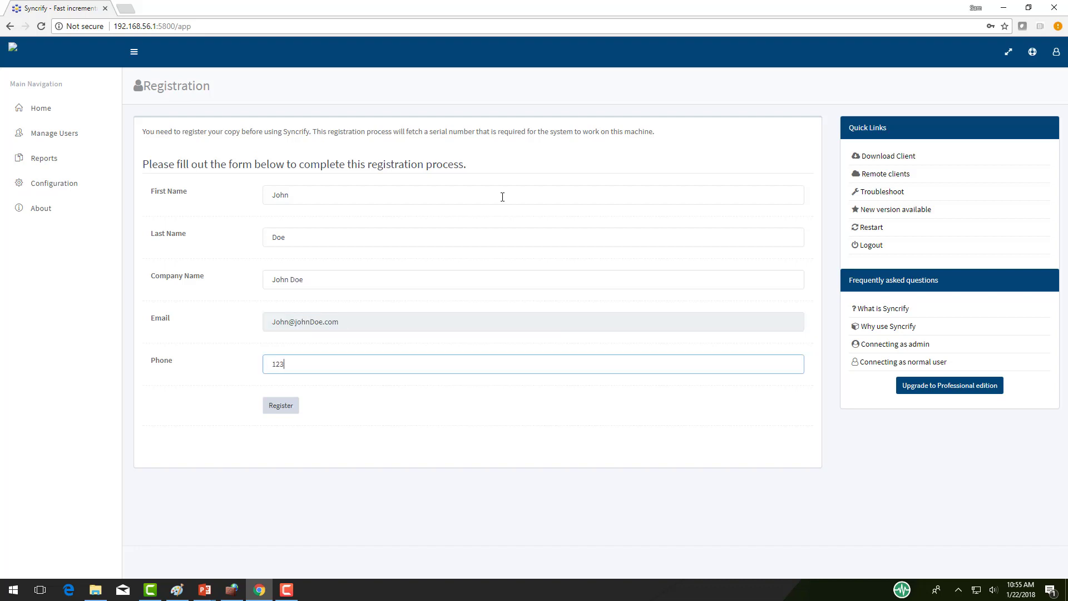
text(1234567890)
click(282, 406)
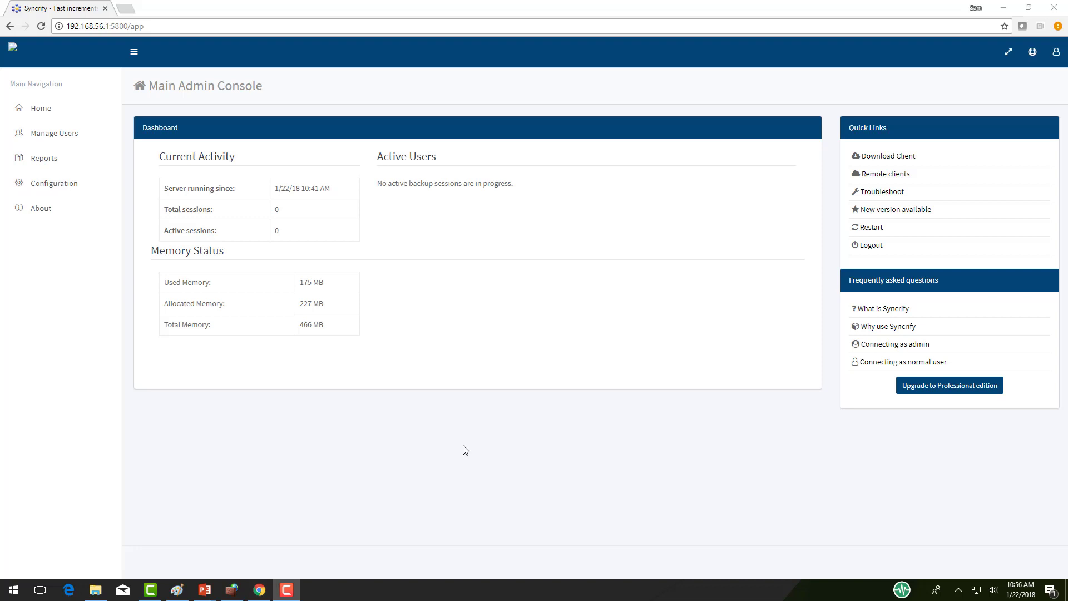
Step: Start a new user in User Management with the user's full name, e-mail and password
click(62, 135)
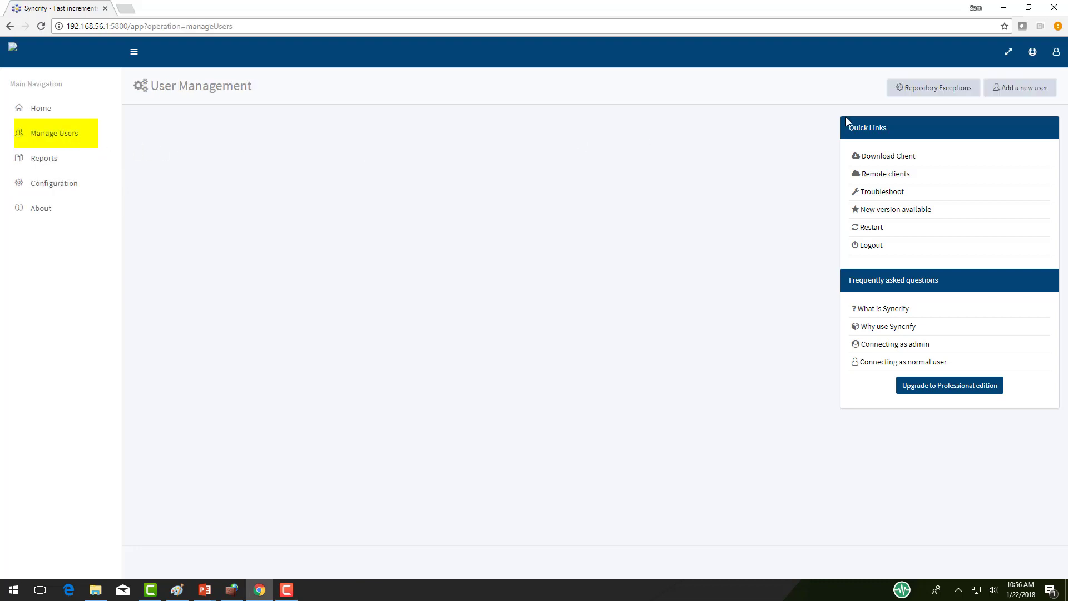
click(1006, 95)
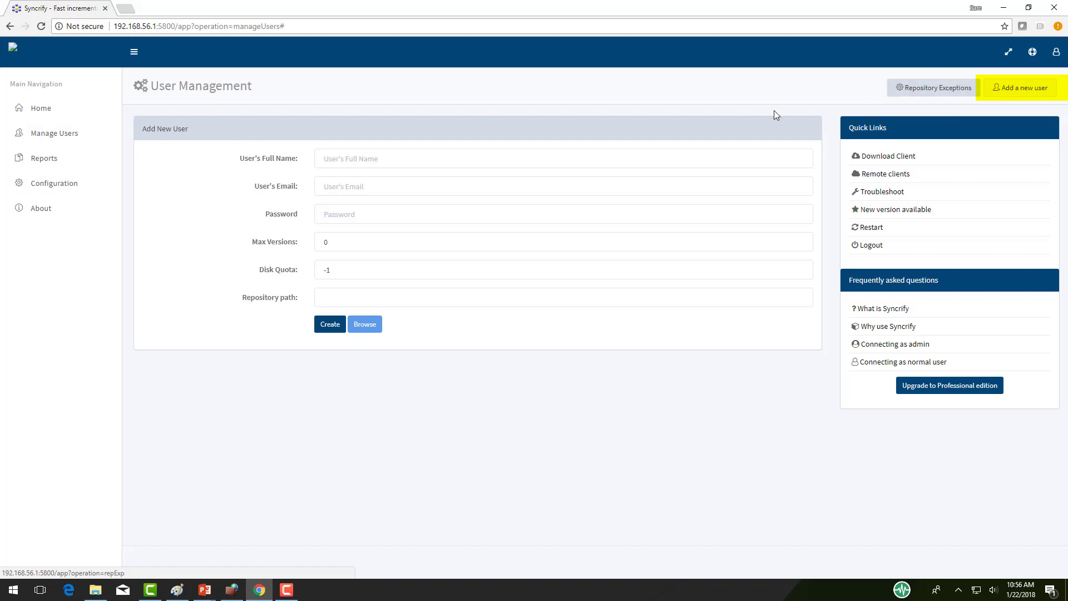
click(401, 152)
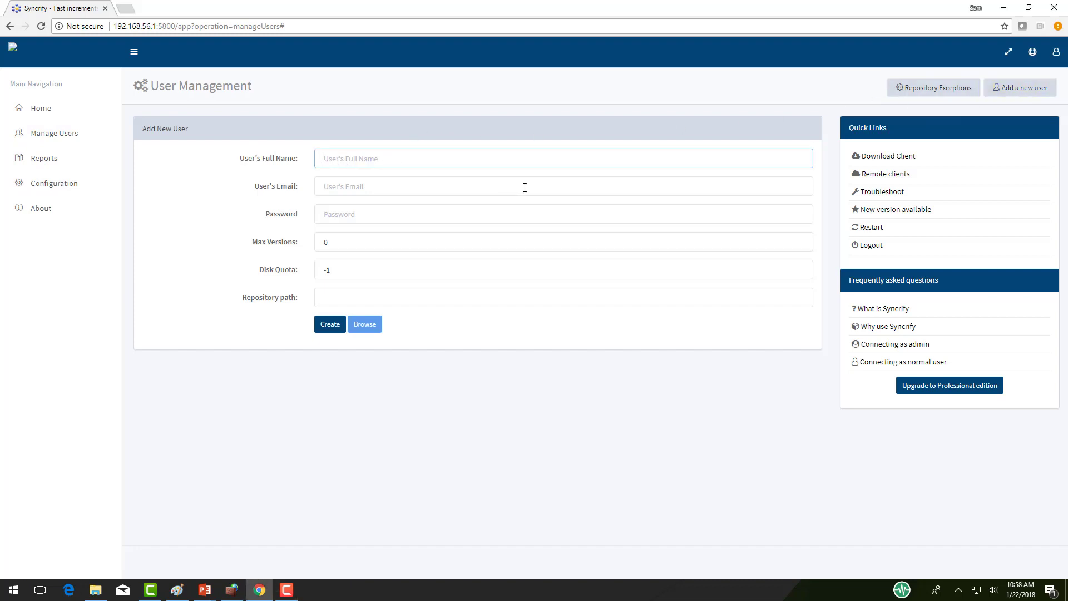
text(Jack)
click(524, 188)
text(J)
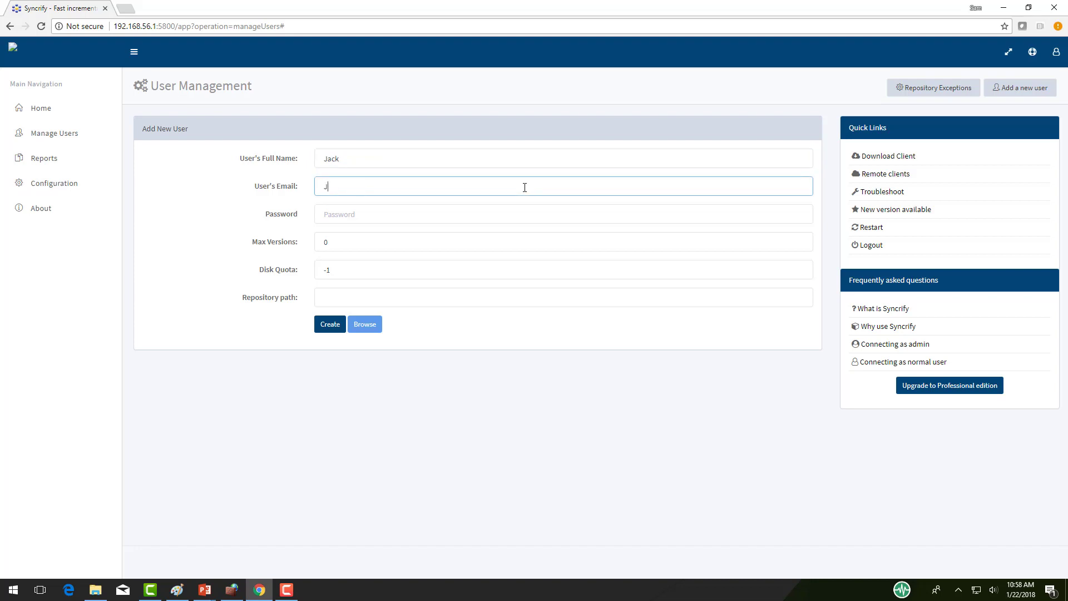
text(ack@JohnDoe.com)
key(Tab)
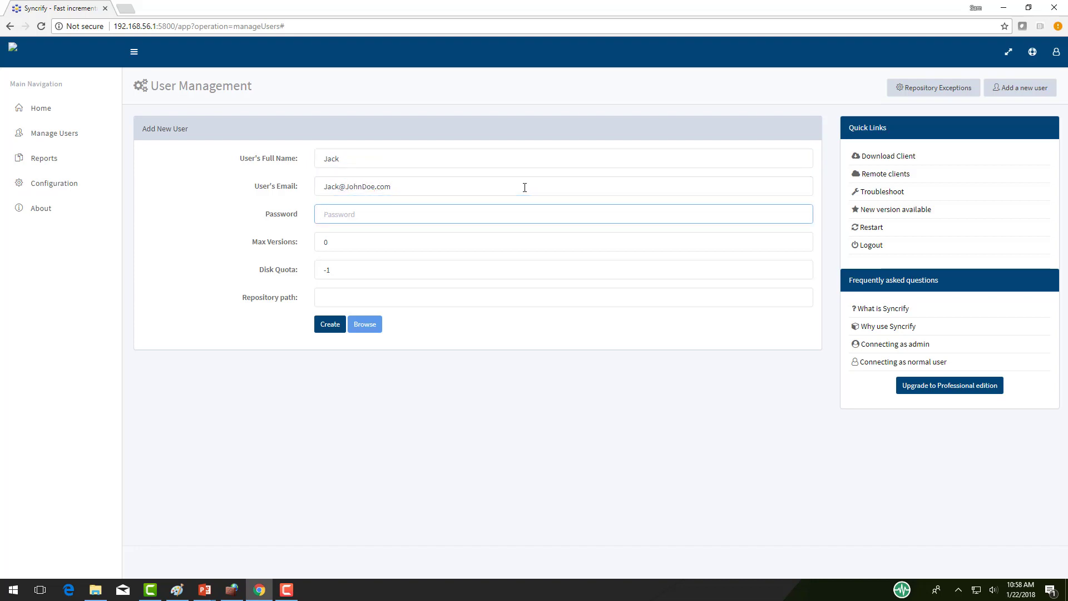
text(12)
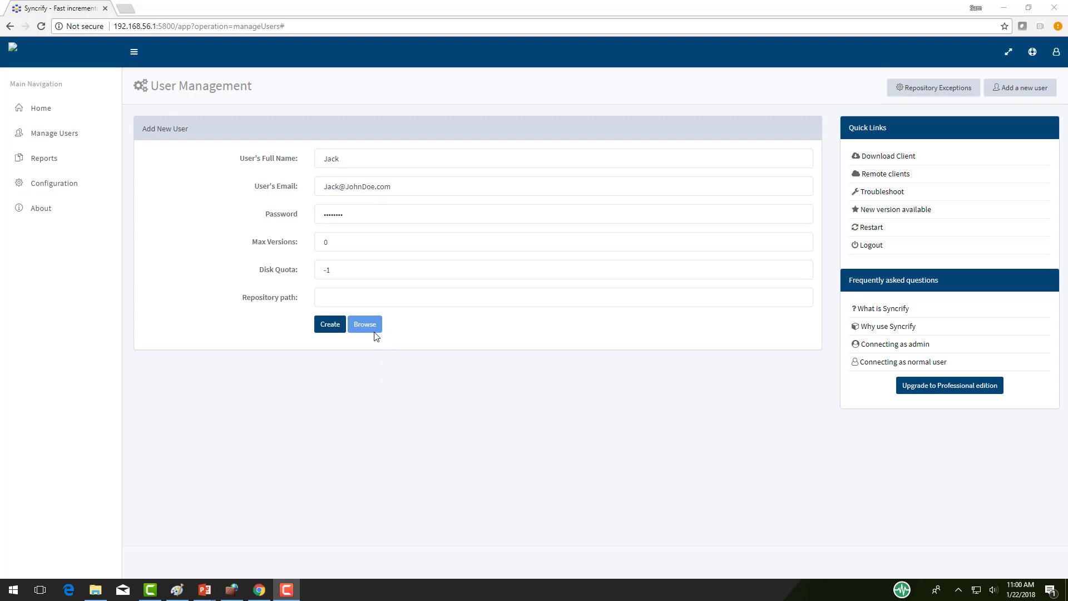
Step: Set the user's repository to C:\Data Folder\Backup Repository and create the user
click(370, 325)
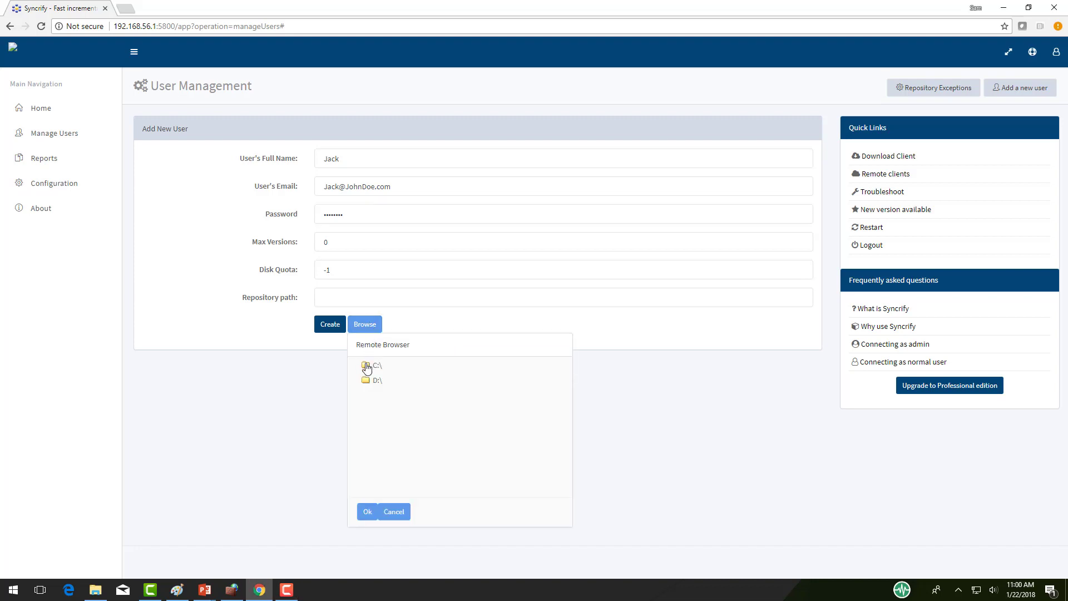
click(355, 365)
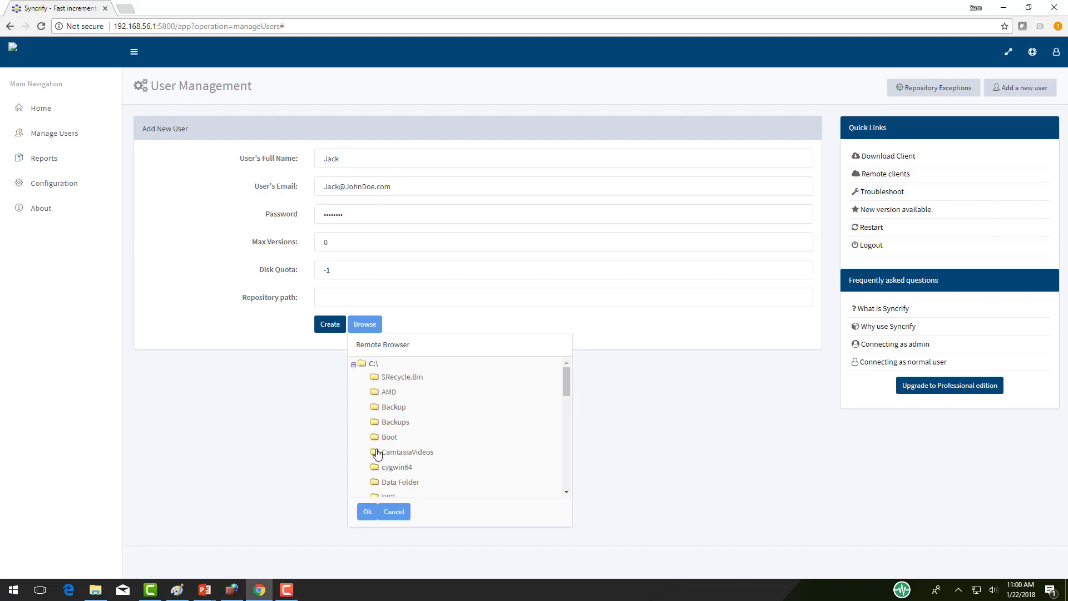
click(362, 480)
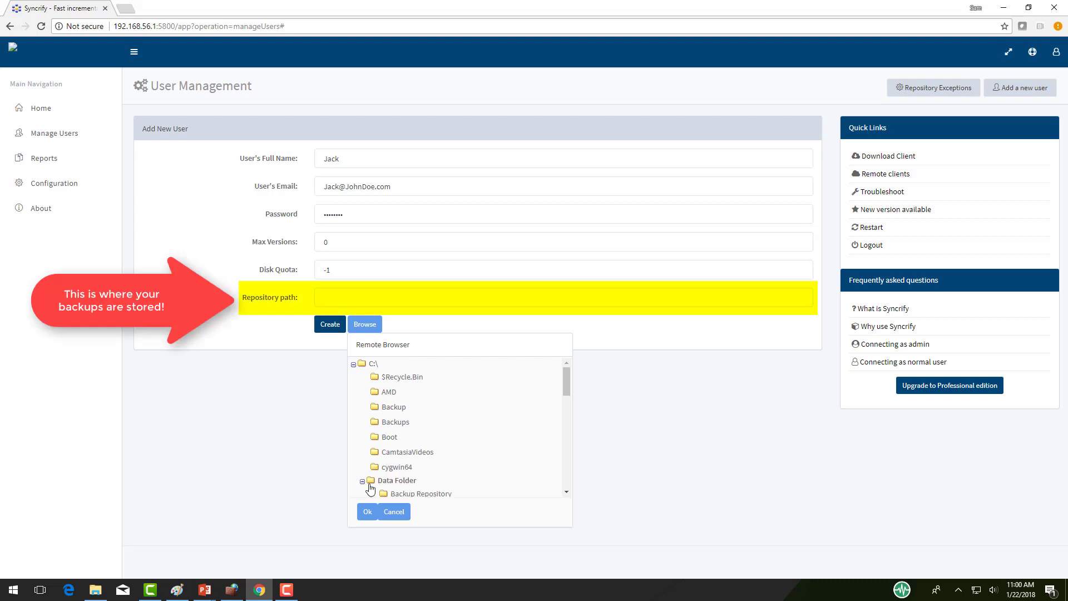
click(384, 493)
click(374, 509)
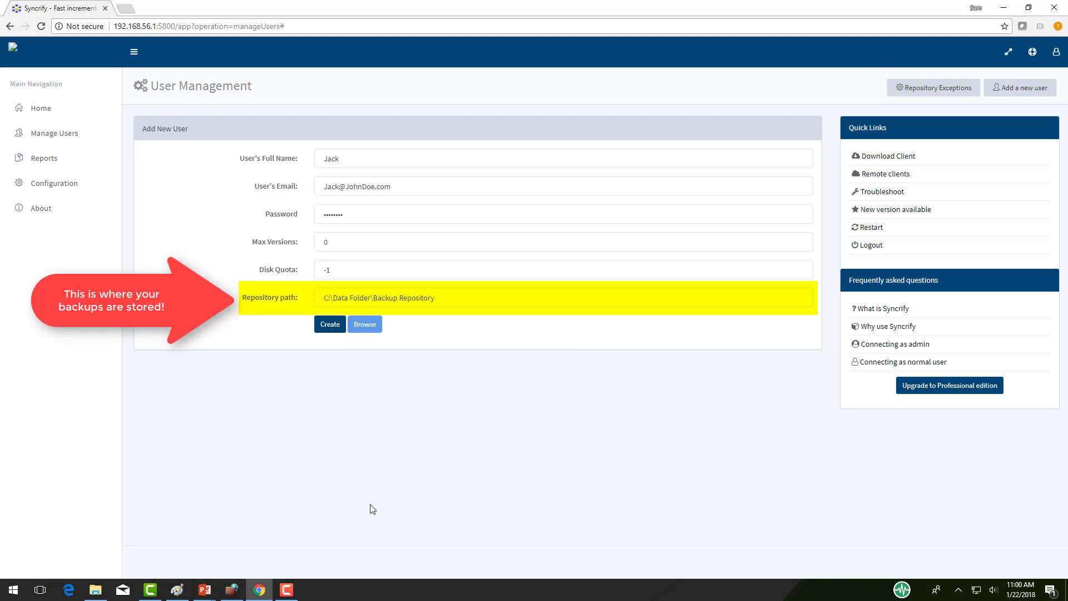
click(331, 329)
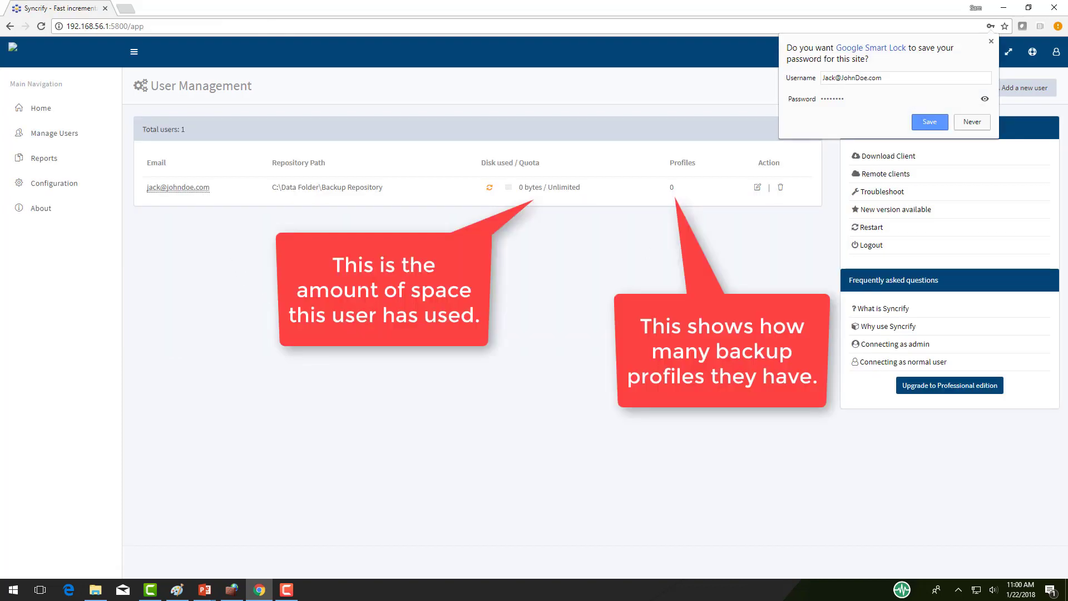
Step: Decline saving the password and review the new user's settings in Modify User
click(984, 122)
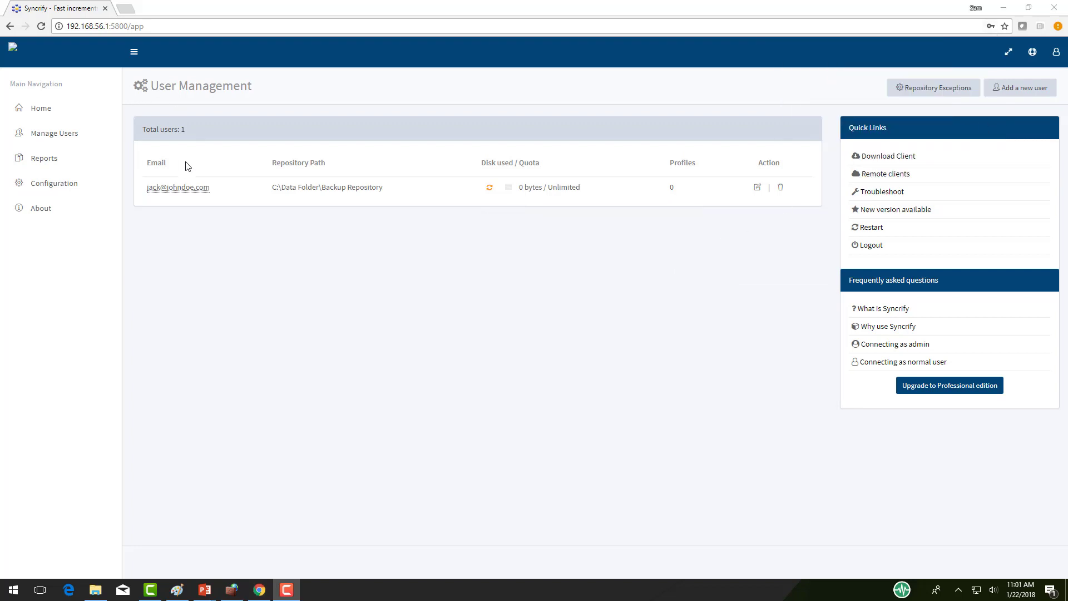
click(756, 188)
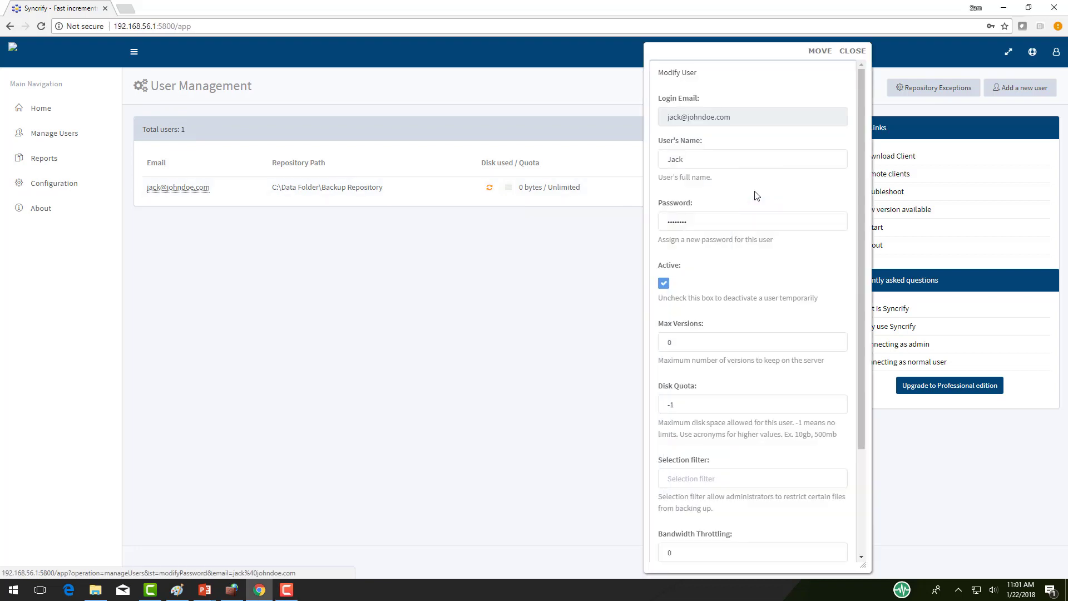
scroll(754, 189, down, 3)
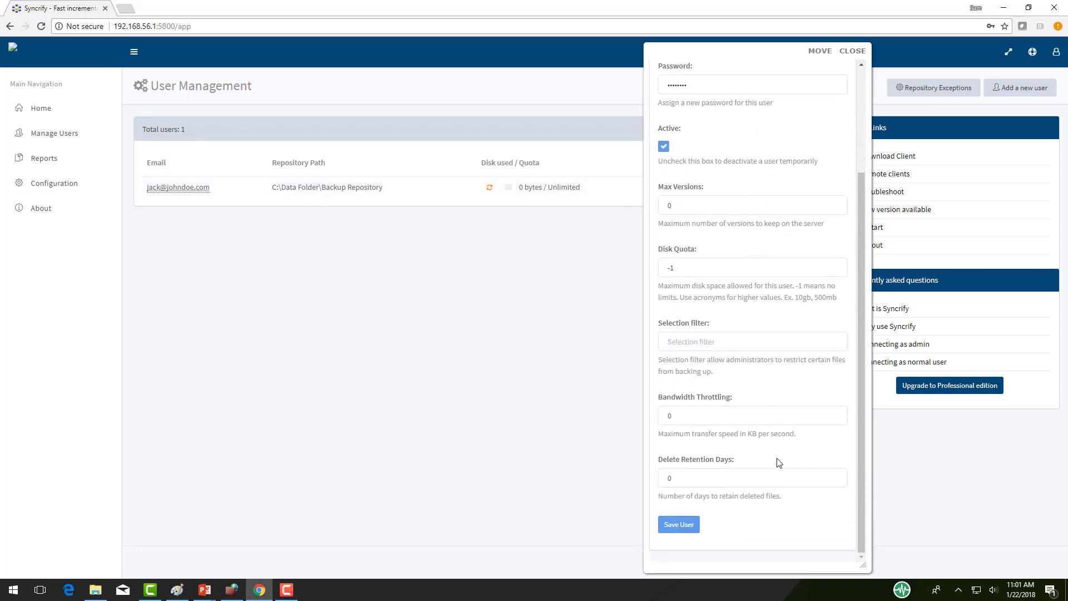
scroll(778, 417, up, 2)
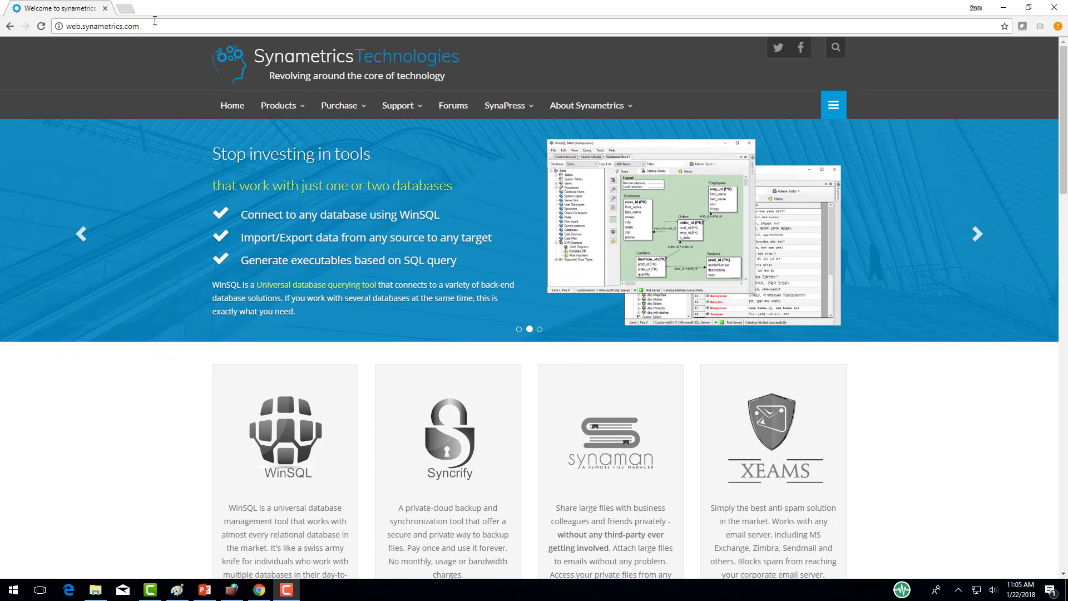
Step: Load the Syncrify server page at 192.168.56.1:5800
click(155, 21)
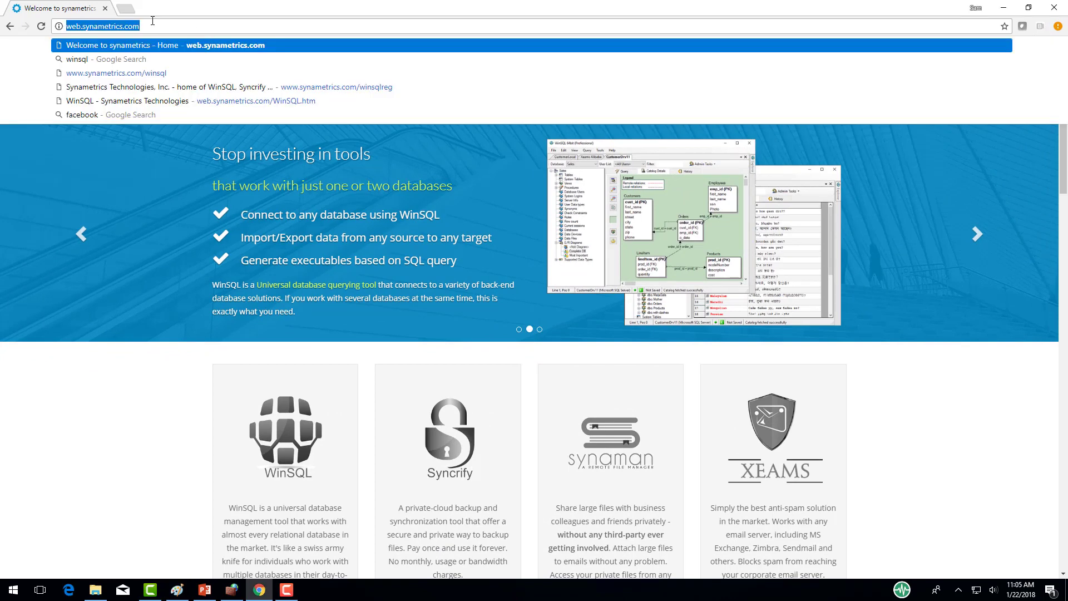
text(168.56.1:5800)
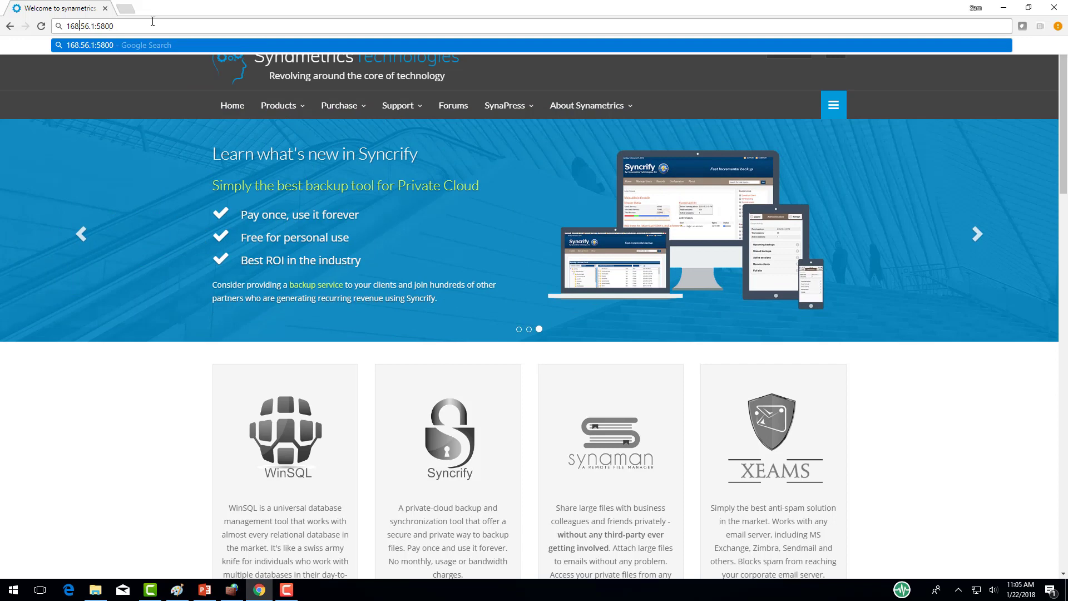
key(Home)
text(192.)
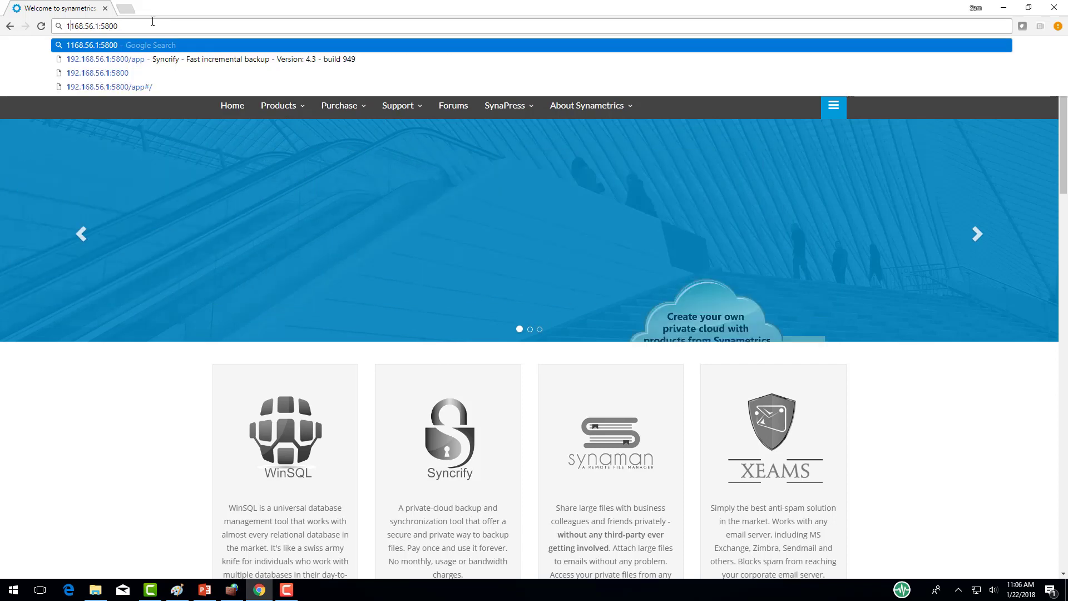
key(Escape)
key(Return)
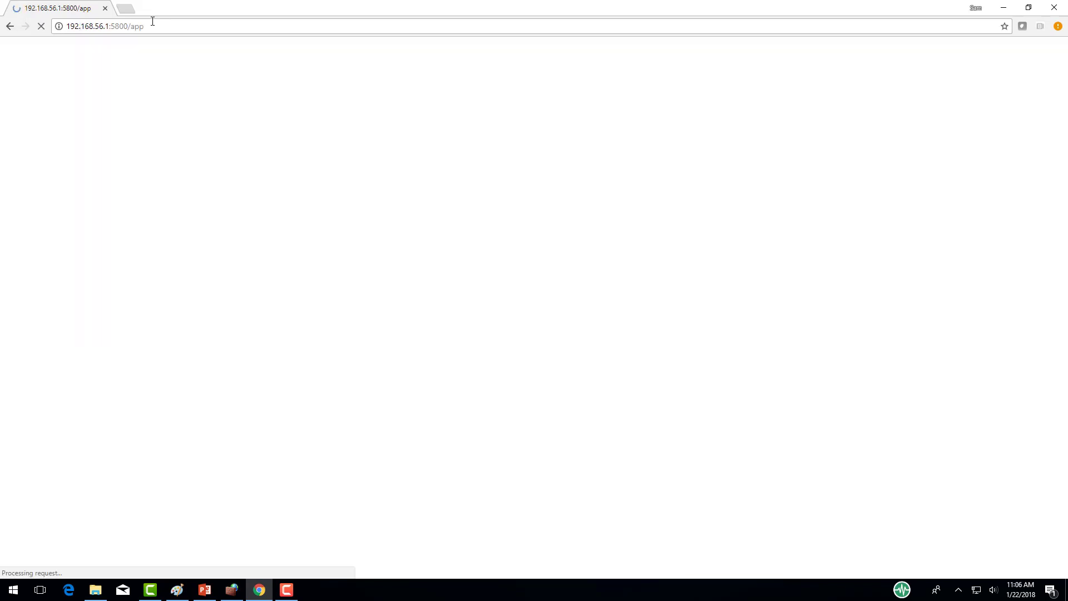
Step: Download the 64-bit Windows Syncrify Client from the client download page
click(513, 224)
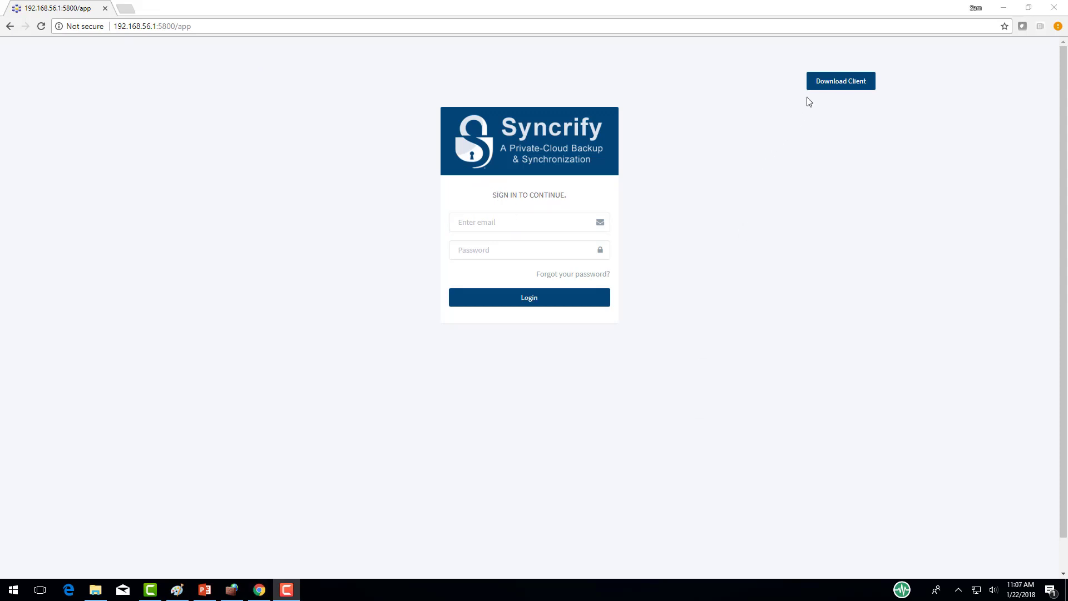
click(823, 92)
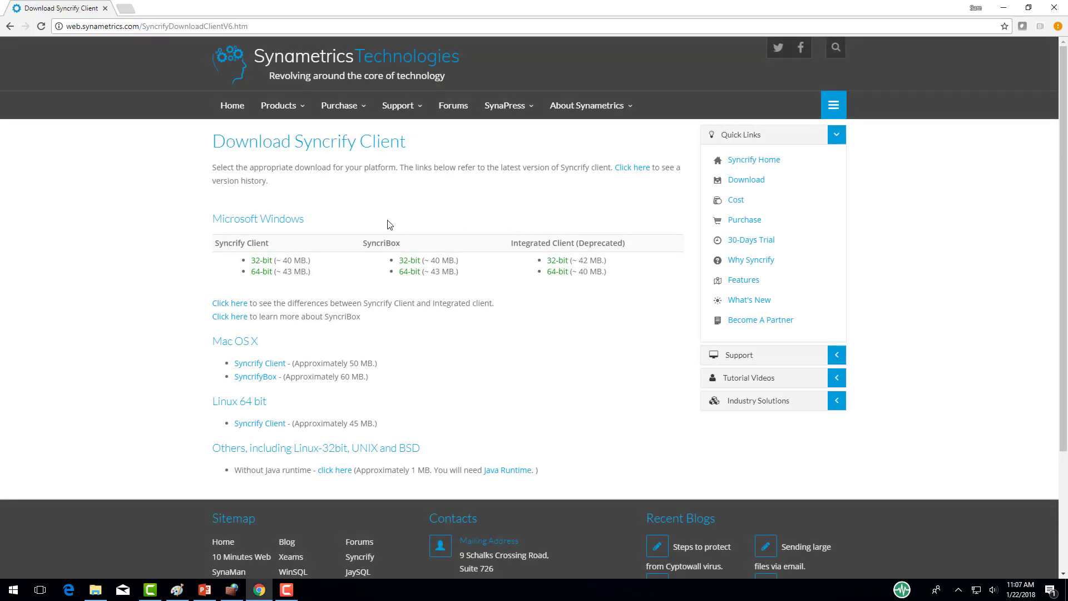
click(260, 272)
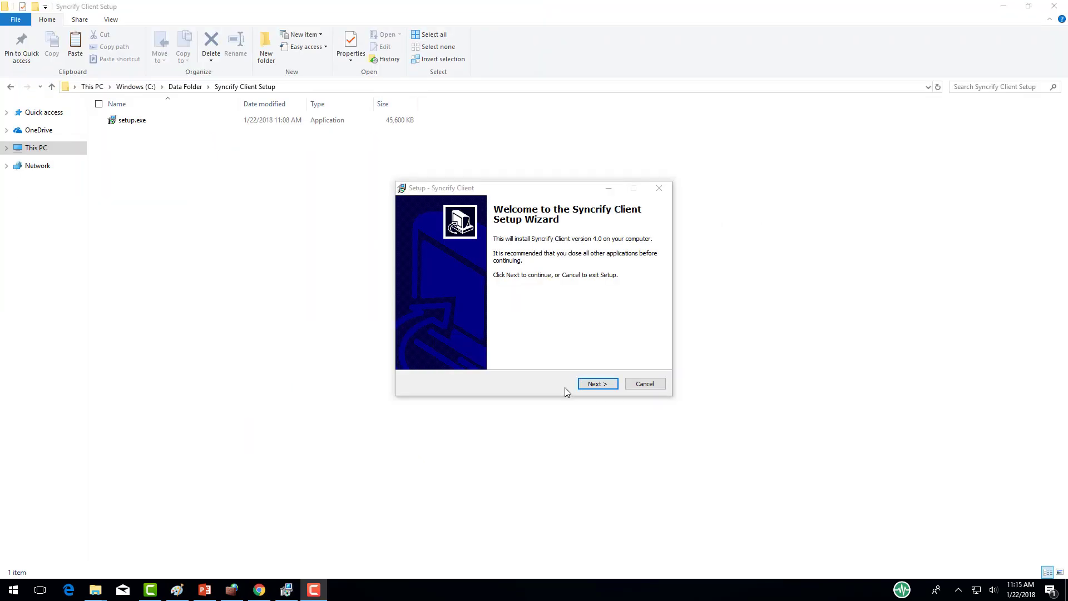
Step: Install Syncrify Client with the default location and Start Menu folder
click(597, 383)
click(596, 383)
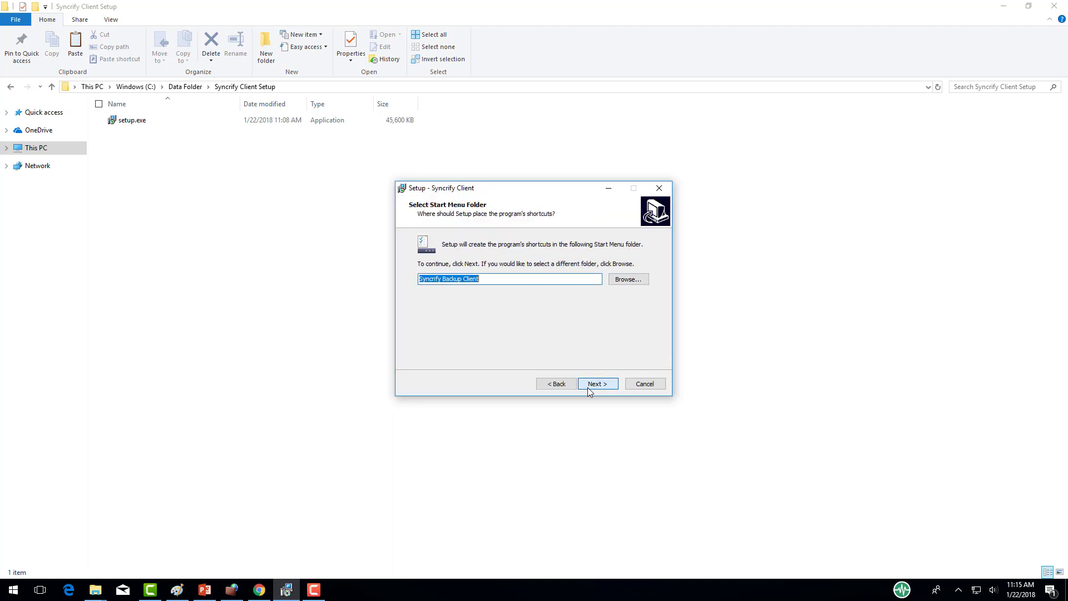
click(588, 388)
click(588, 387)
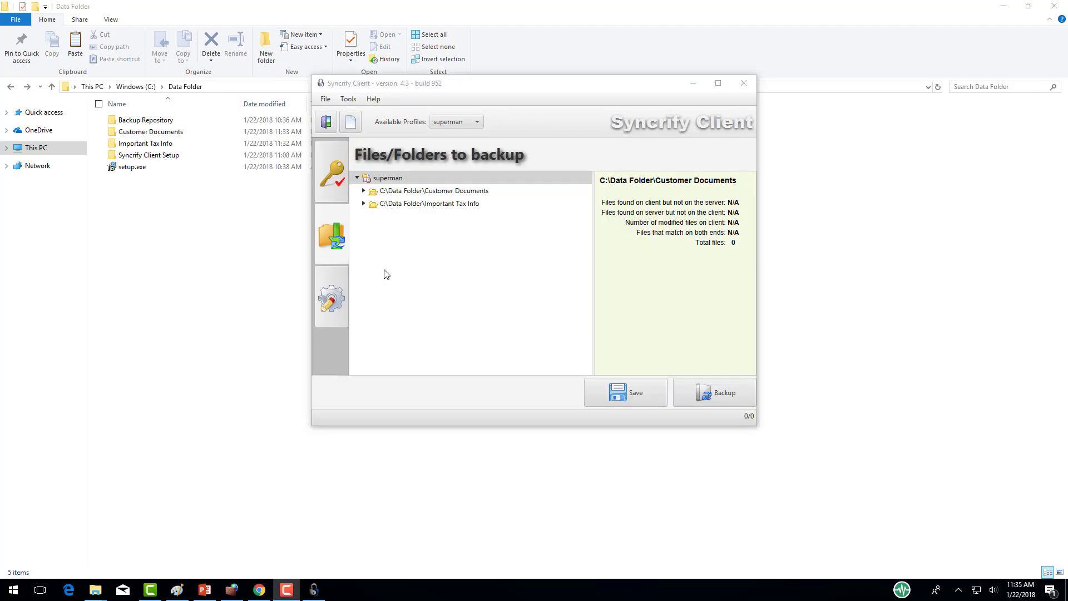
Step: Remove the Customer Documents entry and delete its files from the server
click(379, 193)
right_click(380, 193)
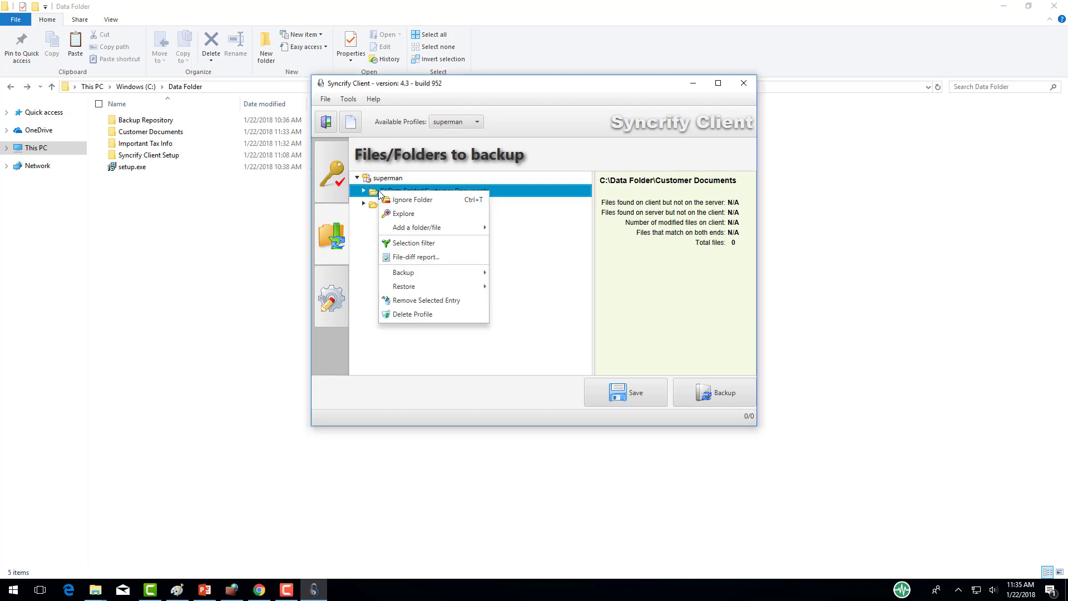
click(424, 301)
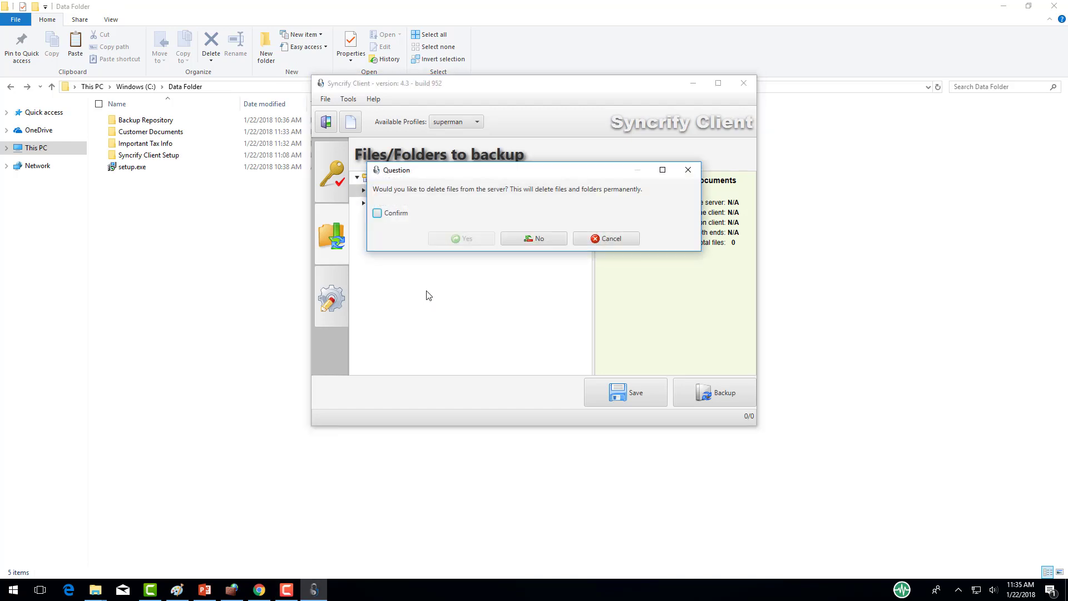
click(398, 215)
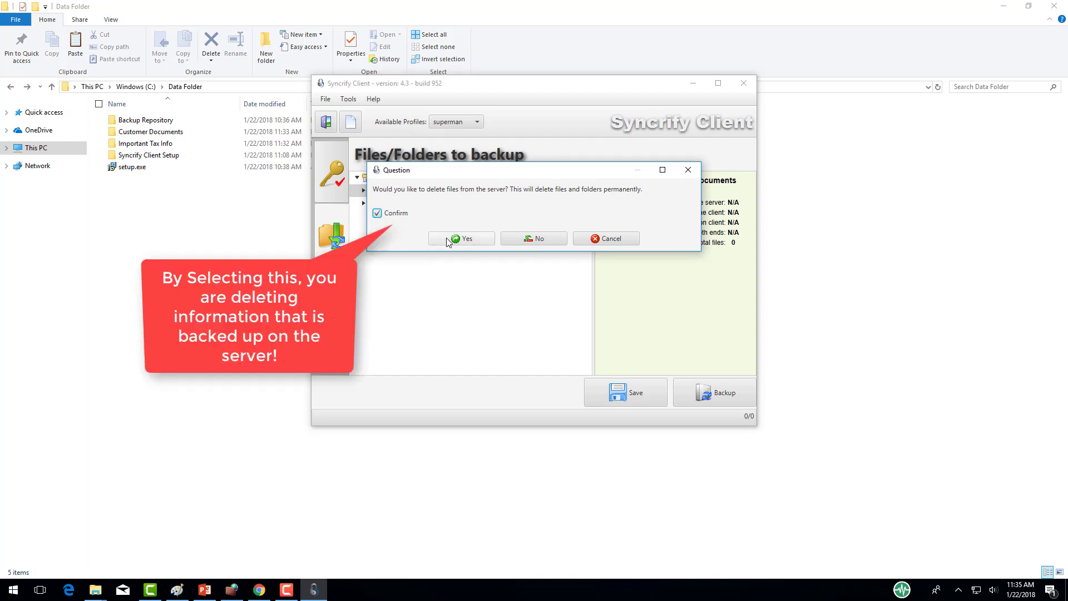
click(448, 239)
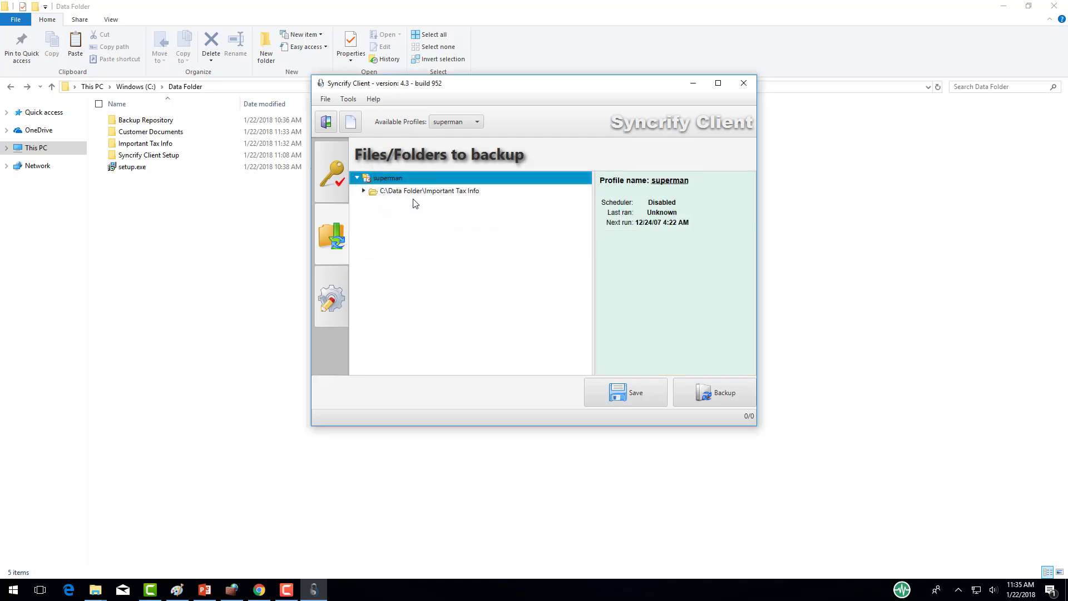
Step: Remove the Important Tax Info entry and delete its files from the server
click(406, 192)
right_click(405, 195)
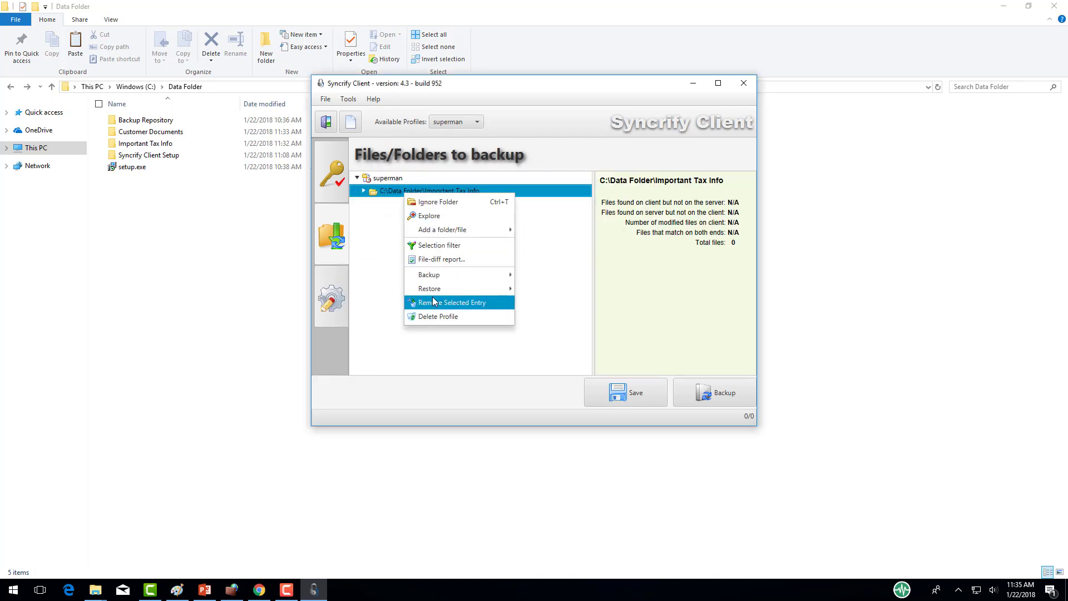
click(445, 302)
click(394, 212)
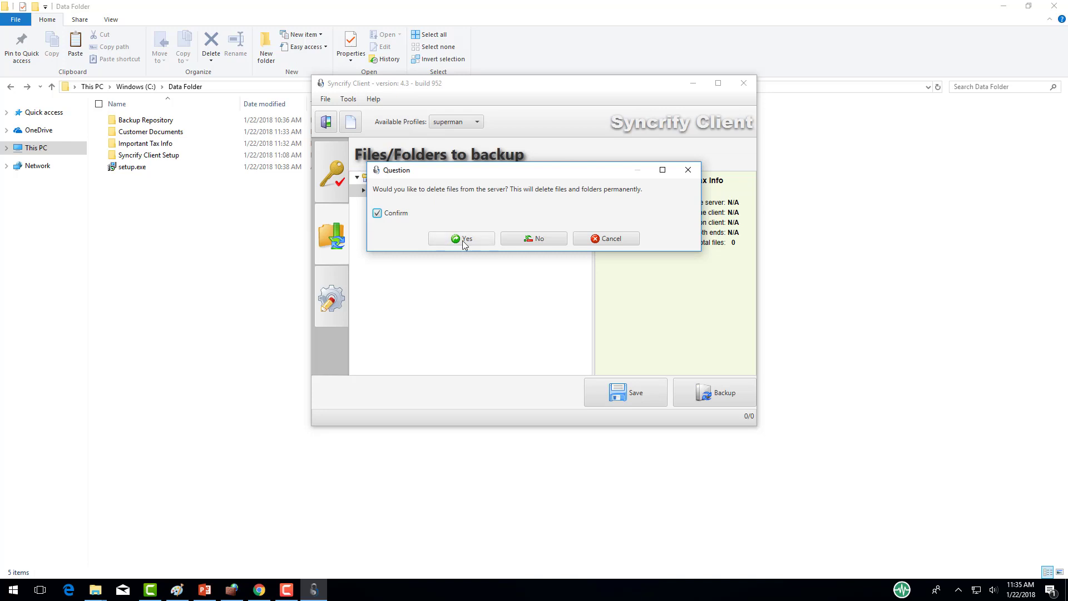
click(460, 240)
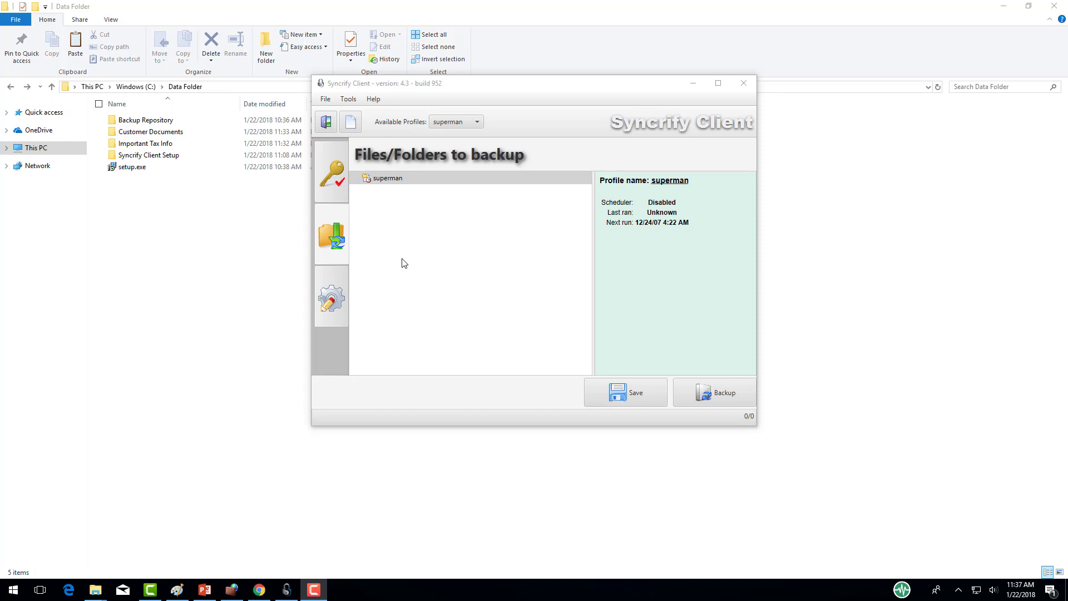
Step: Add C:\Data Folder\Important Tax Info to the superman profile's backup list
right_click(388, 208)
mouse_move(398, 215)
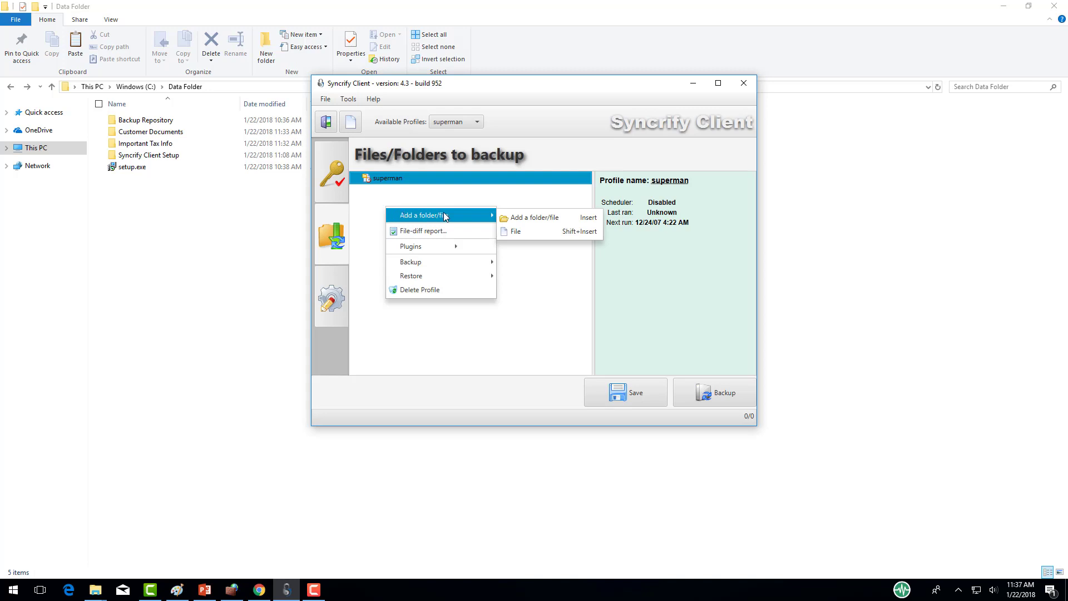
click(528, 218)
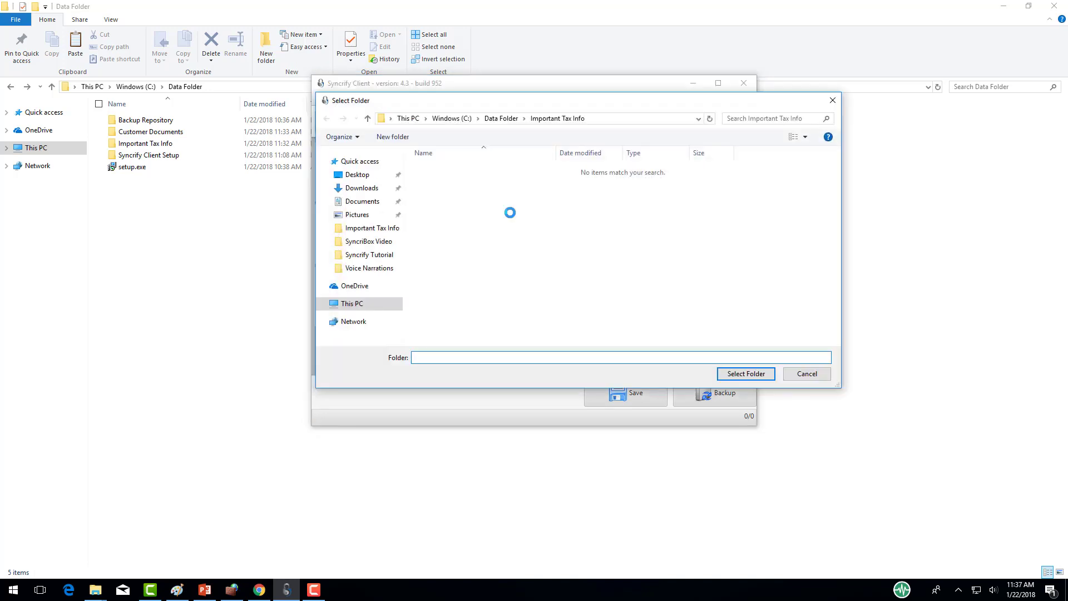
click(501, 118)
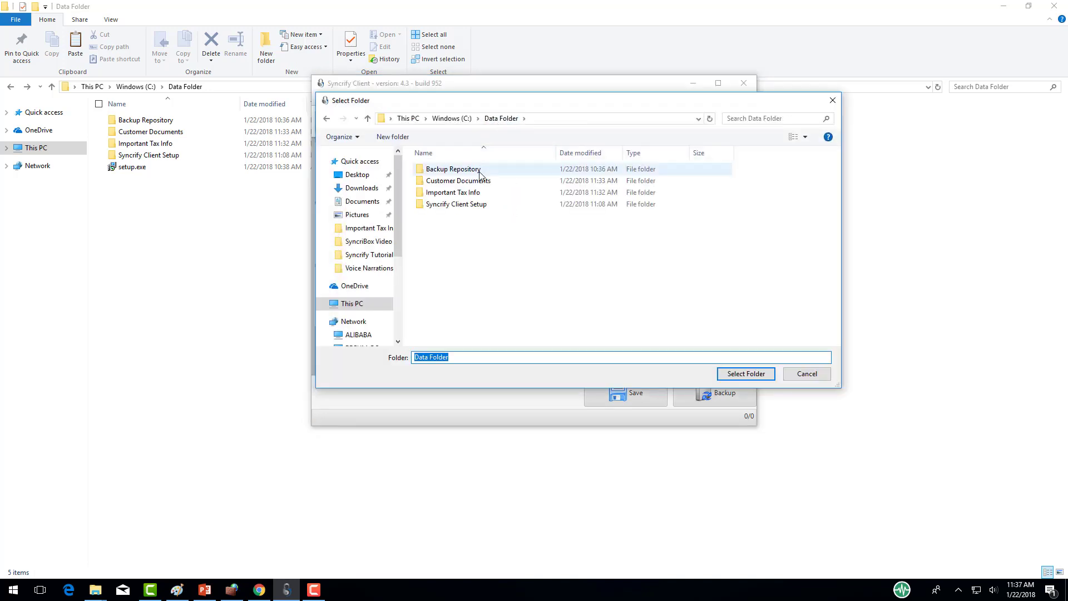
click(477, 192)
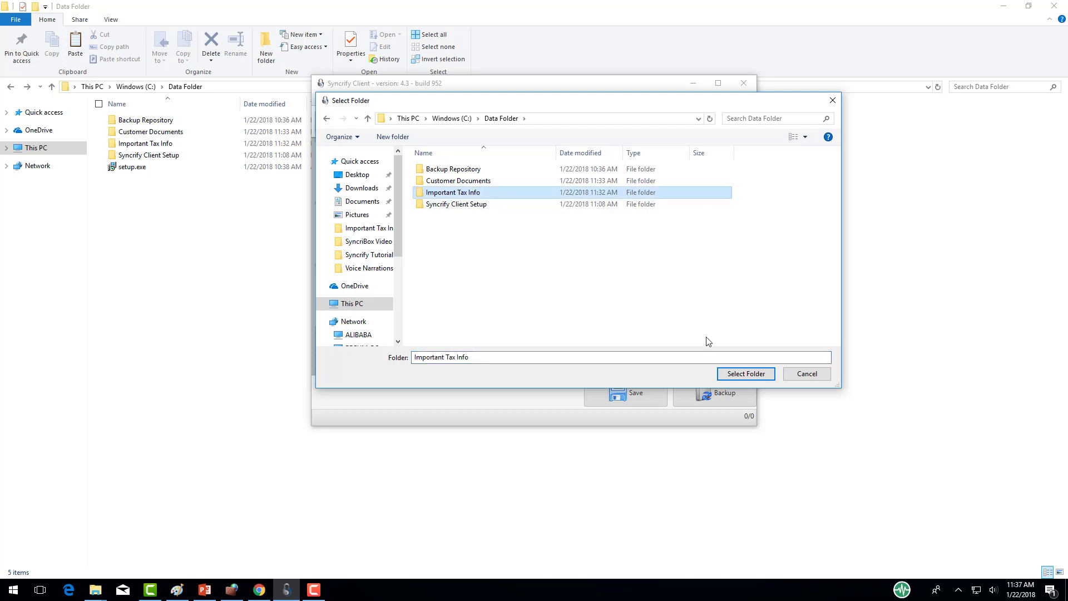
click(746, 373)
Step: Add C:\Data Folder\Customer Documents to the profile's backup list
right_click(406, 213)
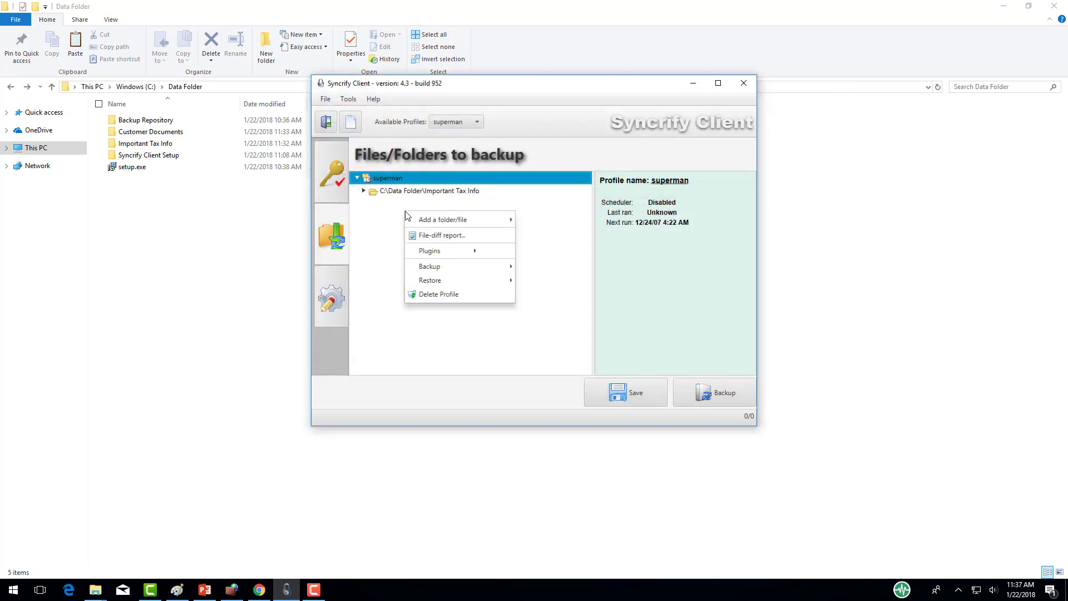
click(529, 227)
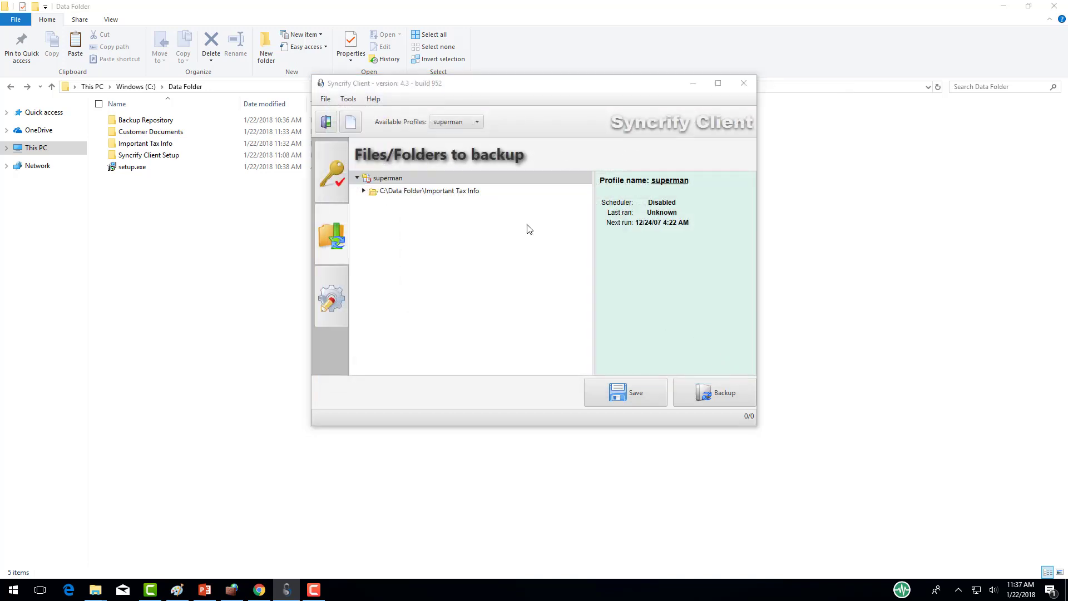
click(498, 119)
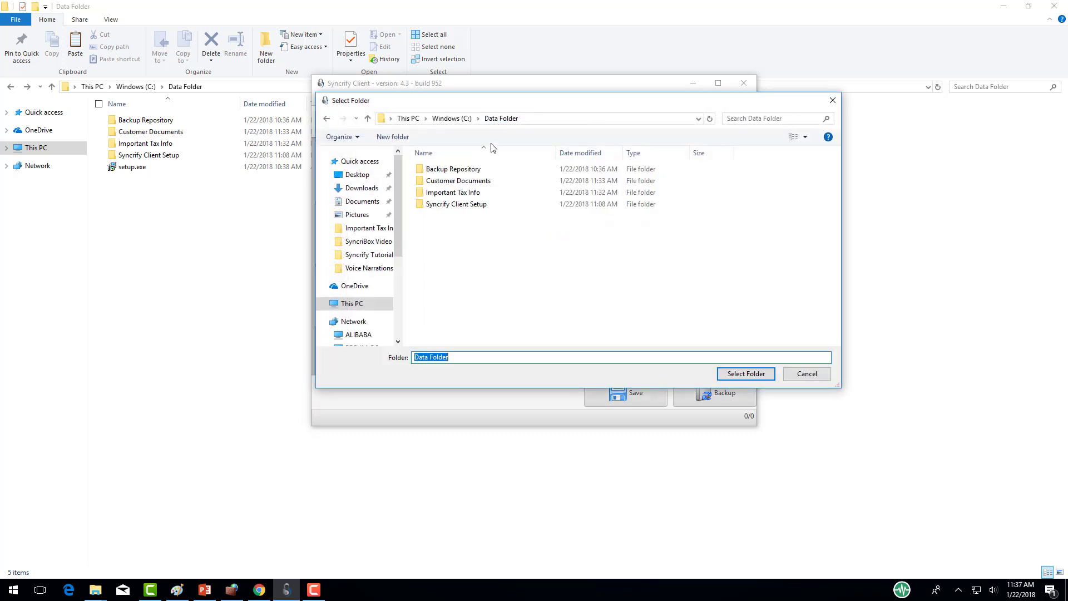
click(467, 181)
click(745, 373)
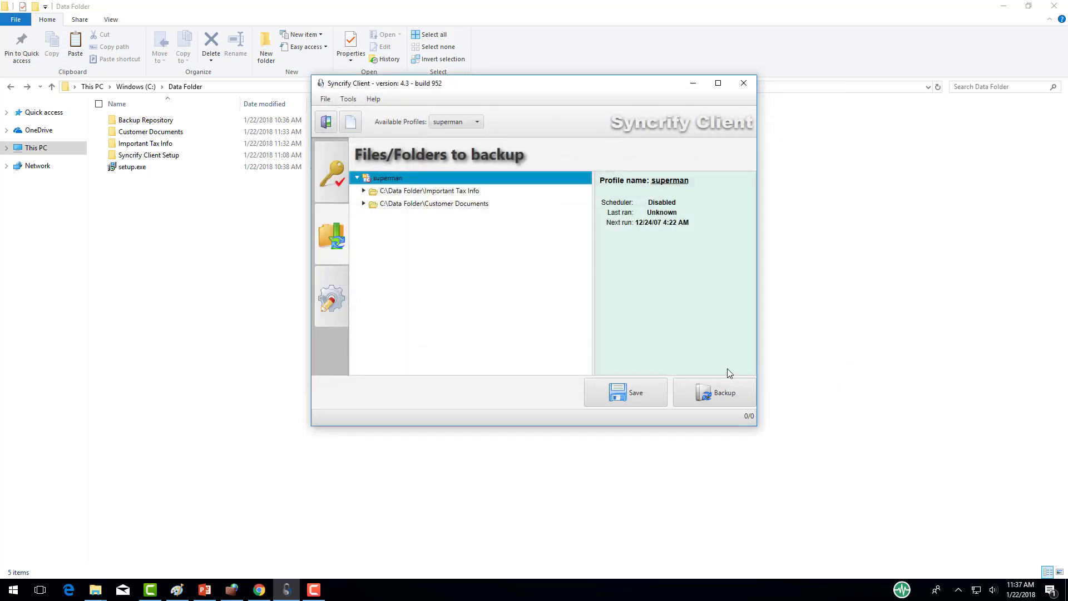
Step: Expand Customer Documents, Important Tax Info and the customer subfolders, then select Tax Information.txt
click(363, 203)
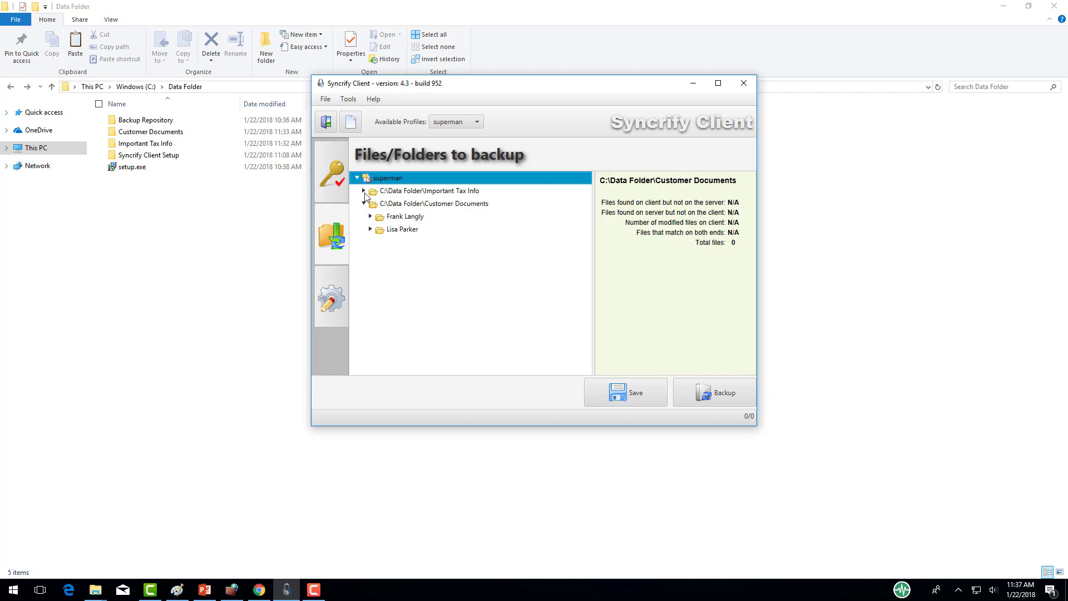
click(364, 191)
click(363, 191)
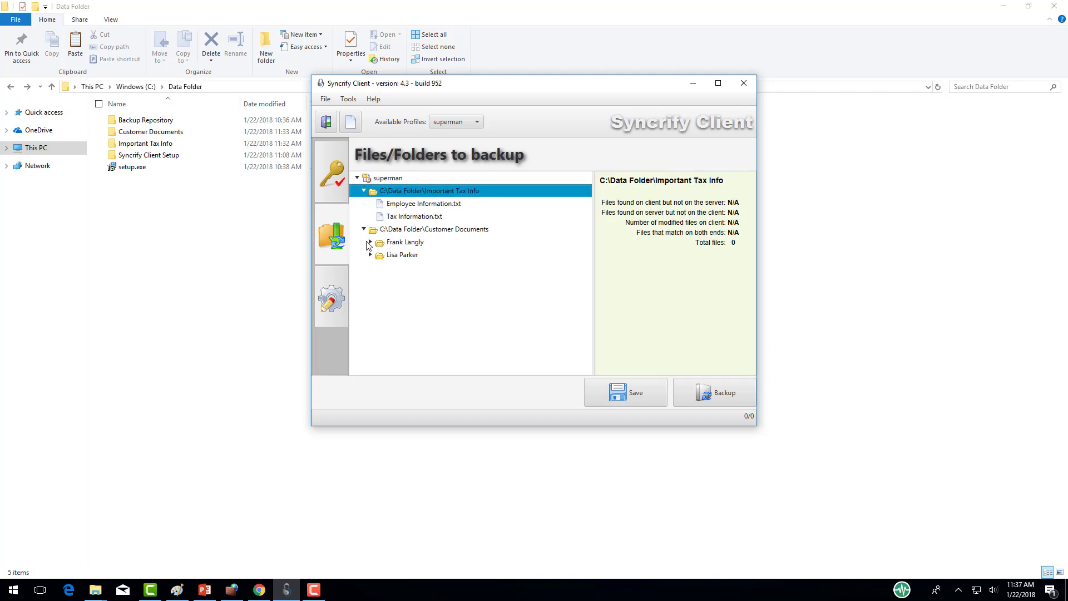
click(370, 255)
click(371, 242)
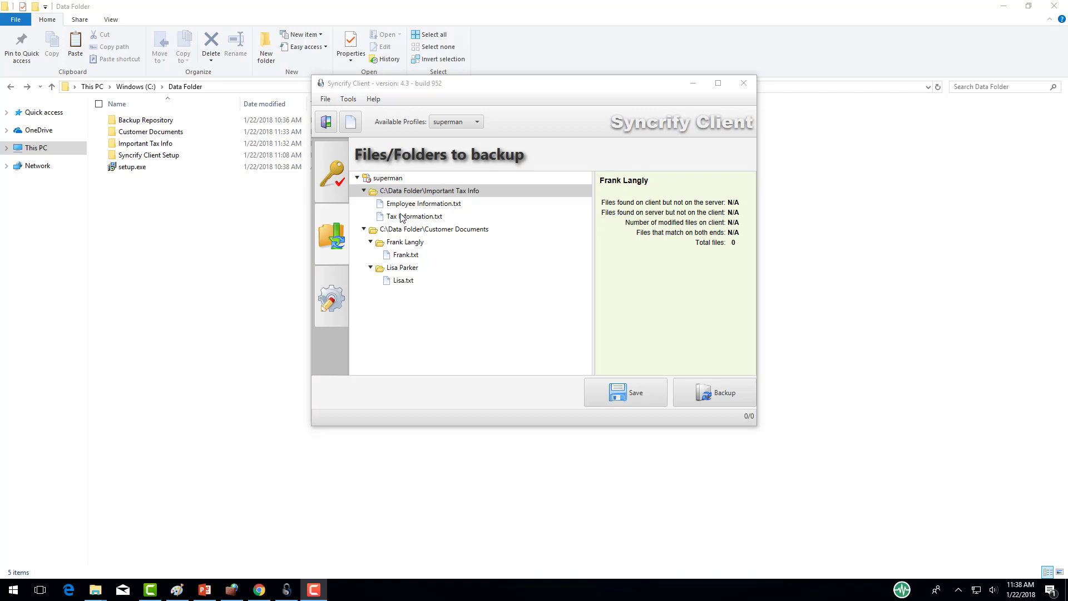
click(402, 218)
Step: Exclude Tax Information.txt and the first customer subfolder from the backup
right_click(401, 220)
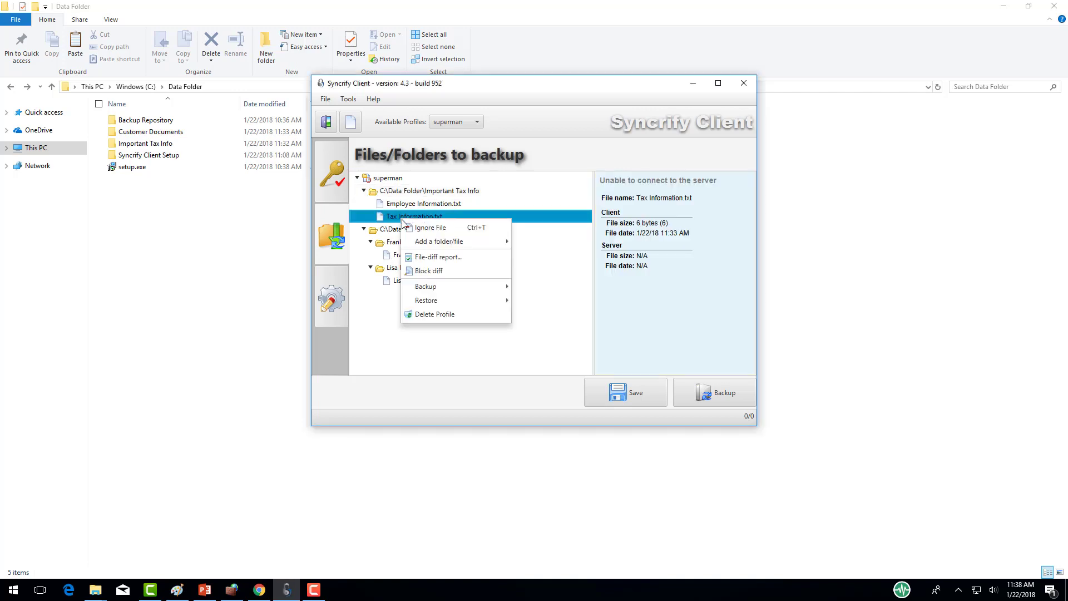
click(434, 229)
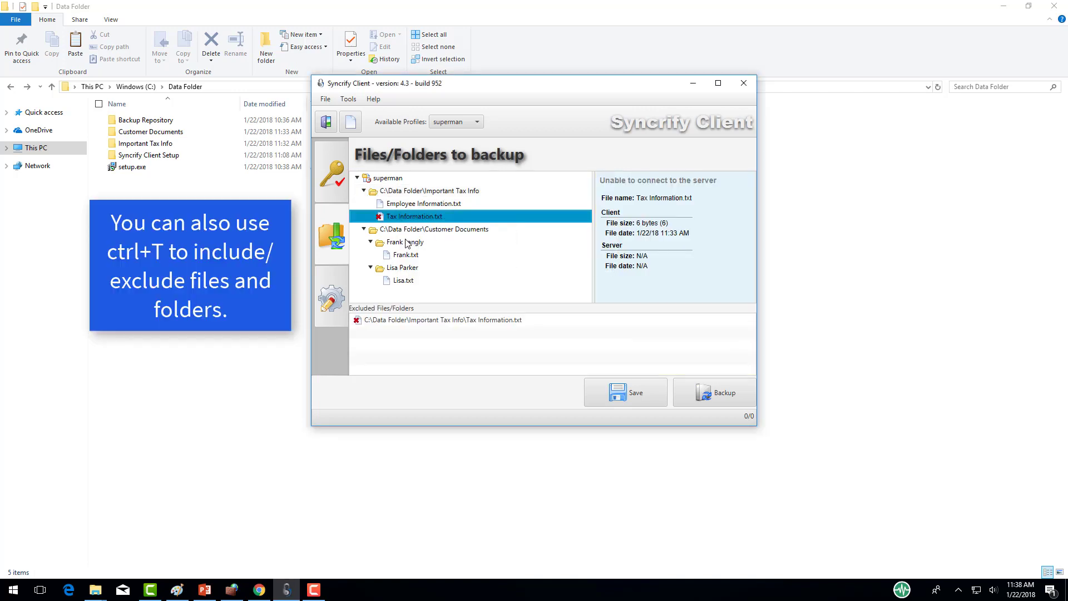
right_click(408, 243)
click(436, 248)
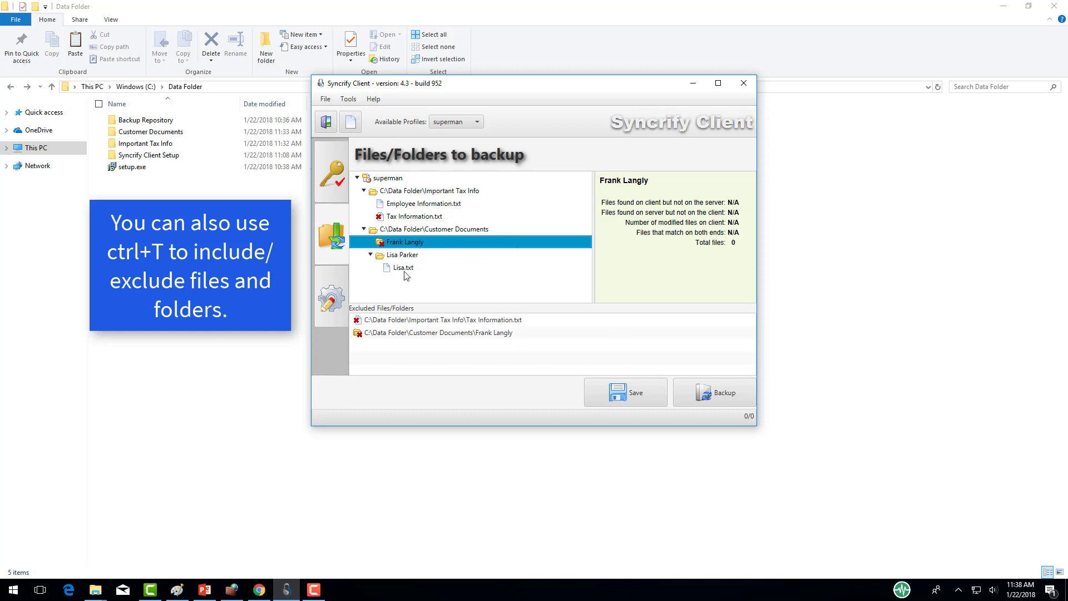
Step: Include Tax Information.txt in the backup again, leaving the customer subfolder excluded
click(395, 220)
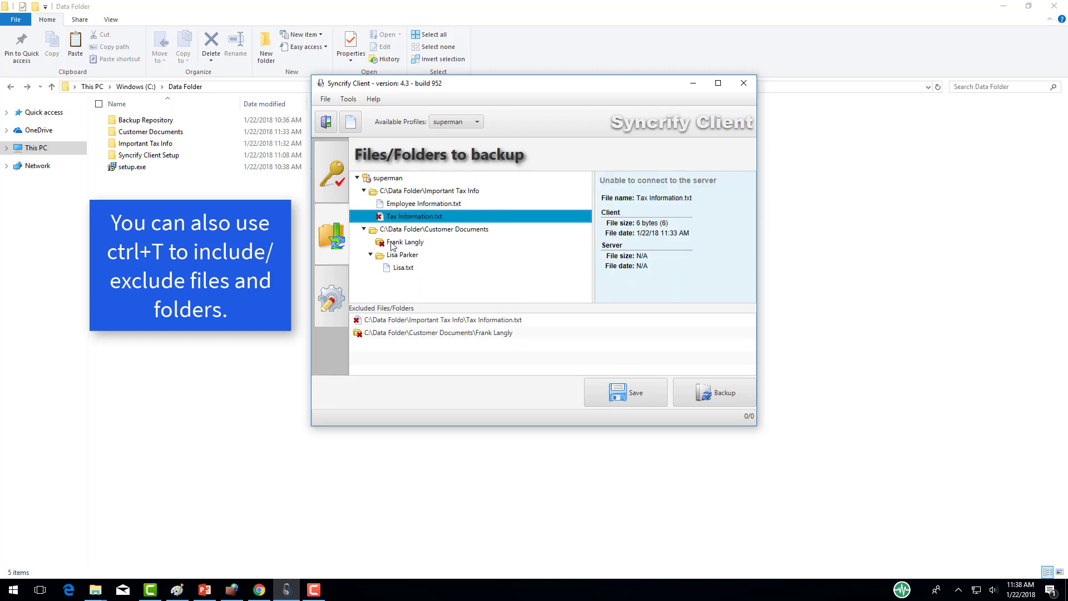
right_click(393, 219)
click(420, 224)
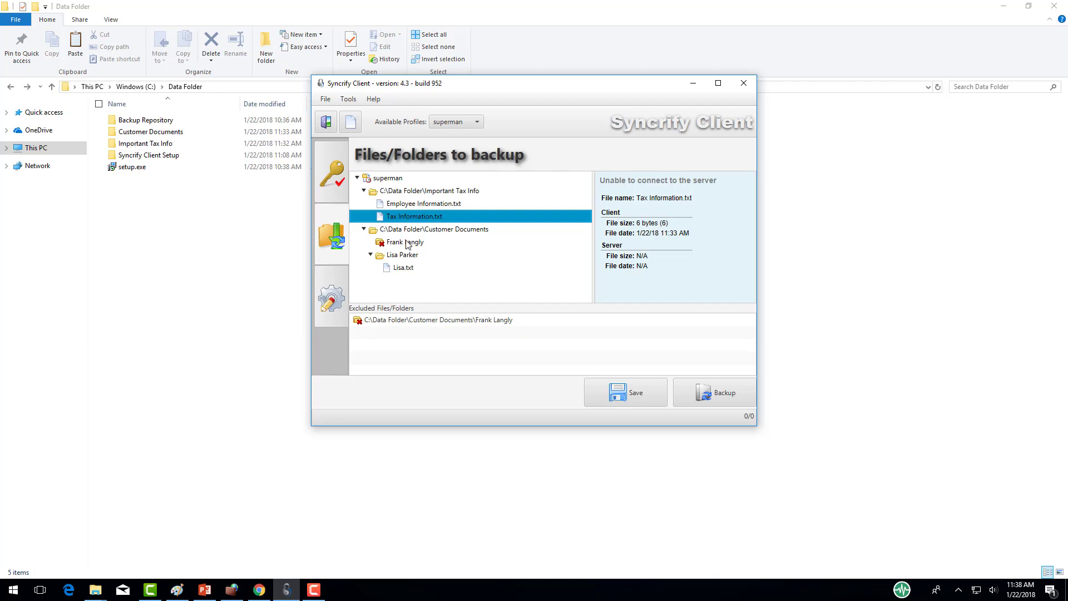
right_click(409, 243)
click(430, 248)
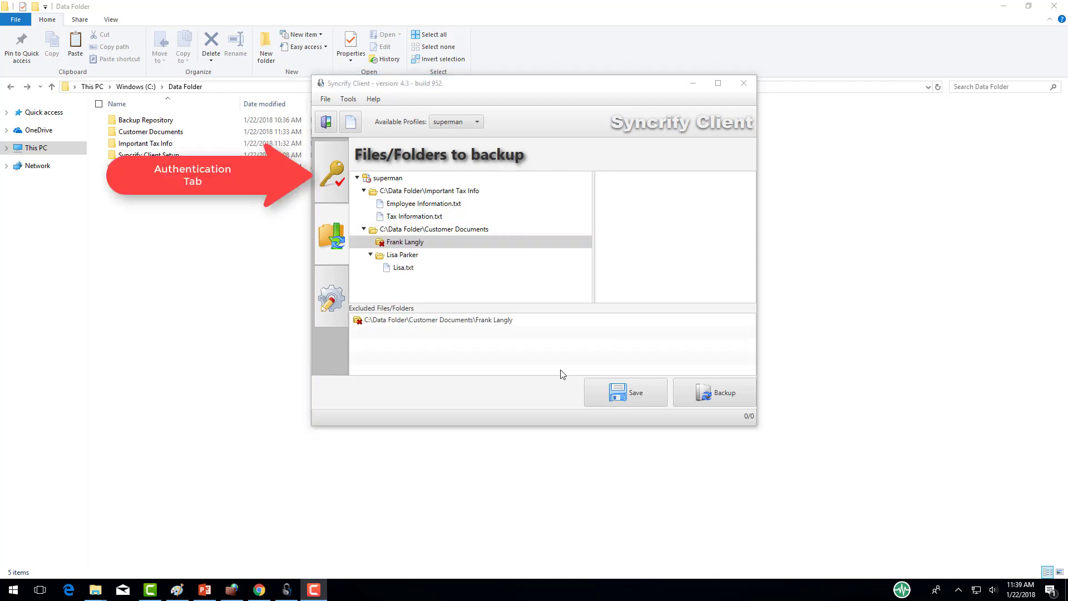
click(332, 189)
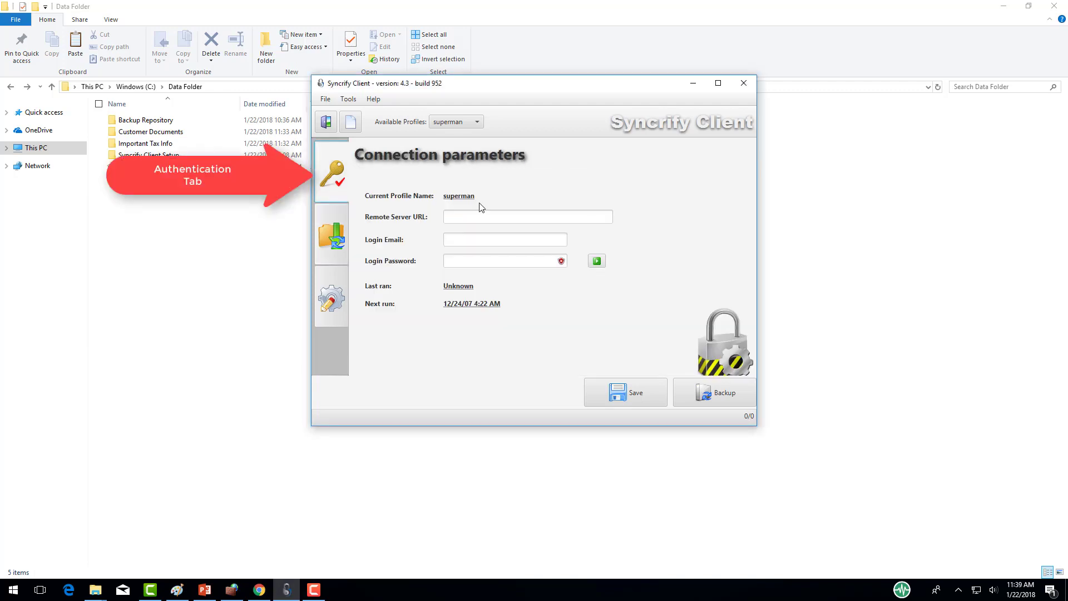
click(498, 216)
text(192.168)
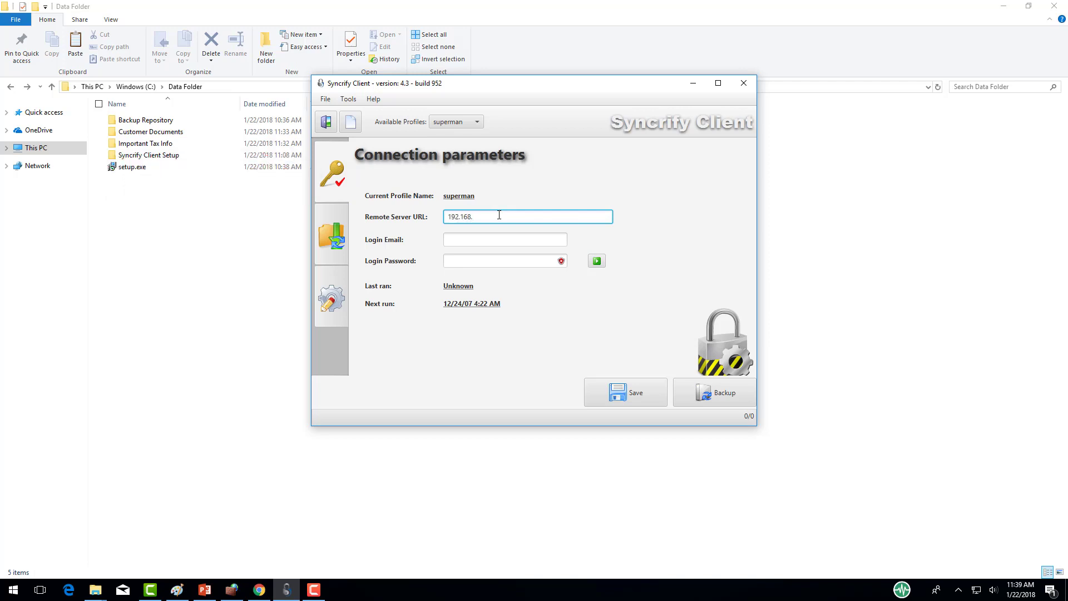
text(.56.1:5800)
key(ctrl+a)
key(Home)
text(http://)
Step: Enter and verify the login email and password, save the profile, and show the scheduler options
click(511, 236)
text(j)
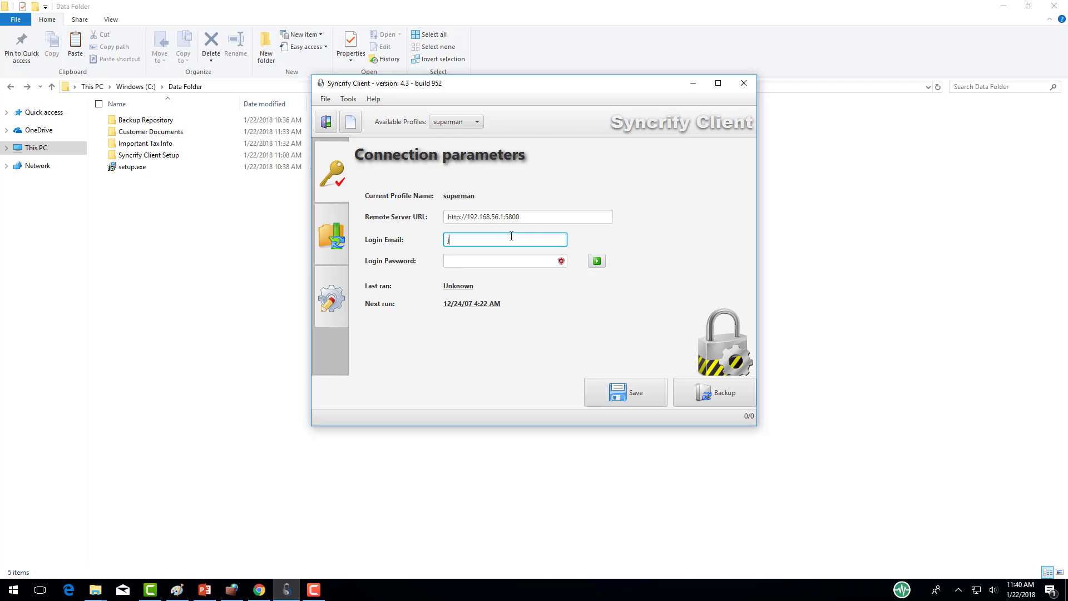
text(ack@johnDoe.com)
key(Tab)
text(••••••••)
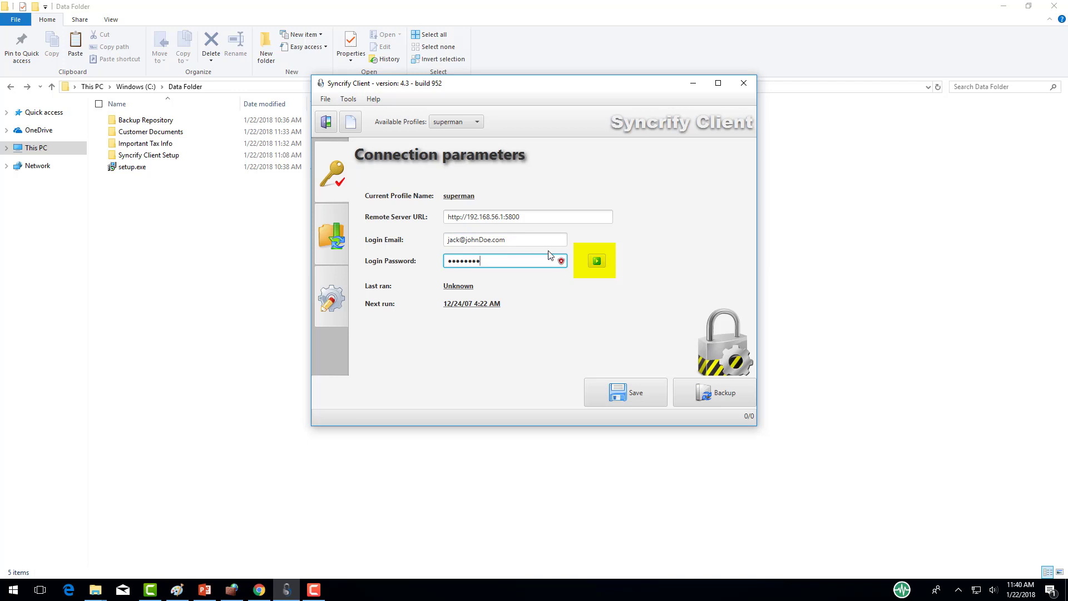
click(599, 268)
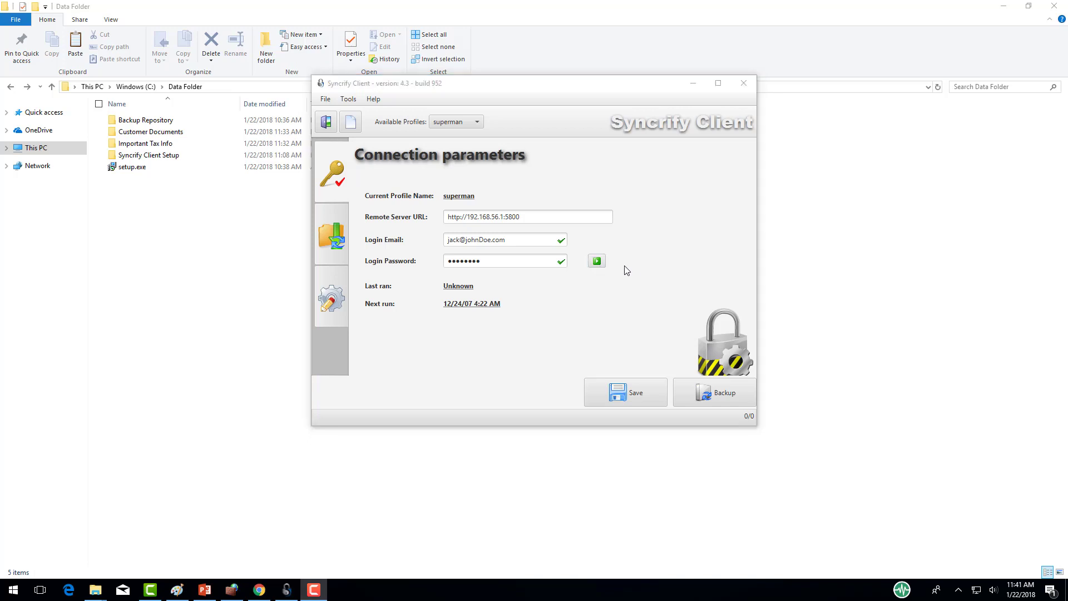
click(639, 383)
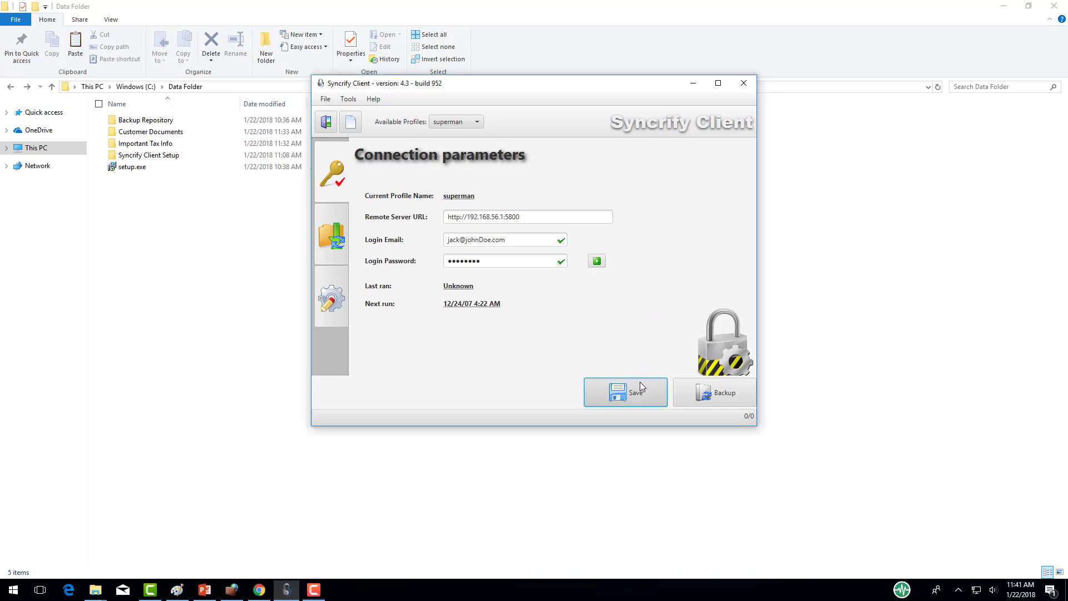
click(333, 299)
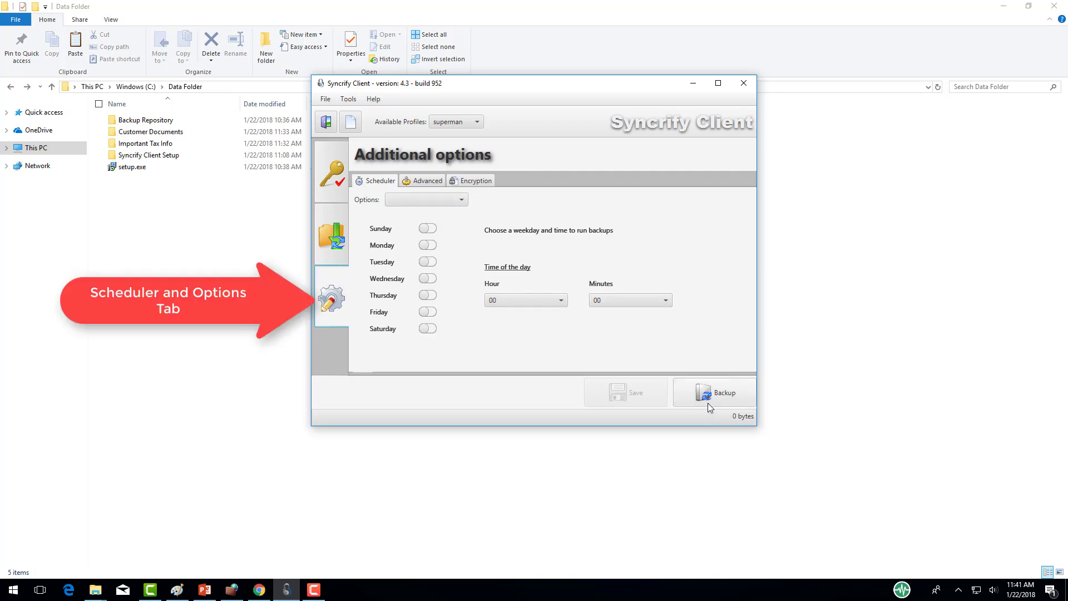
Step: Run a manual backup of the superman profile and view its log after it finishes in 17.382 seconds
click(708, 404)
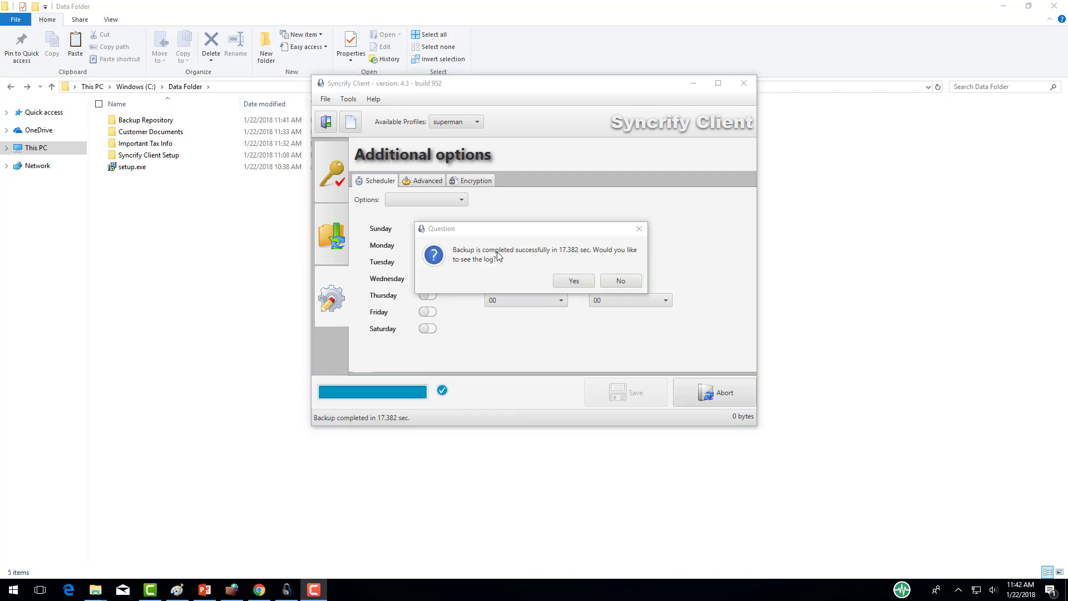
click(560, 285)
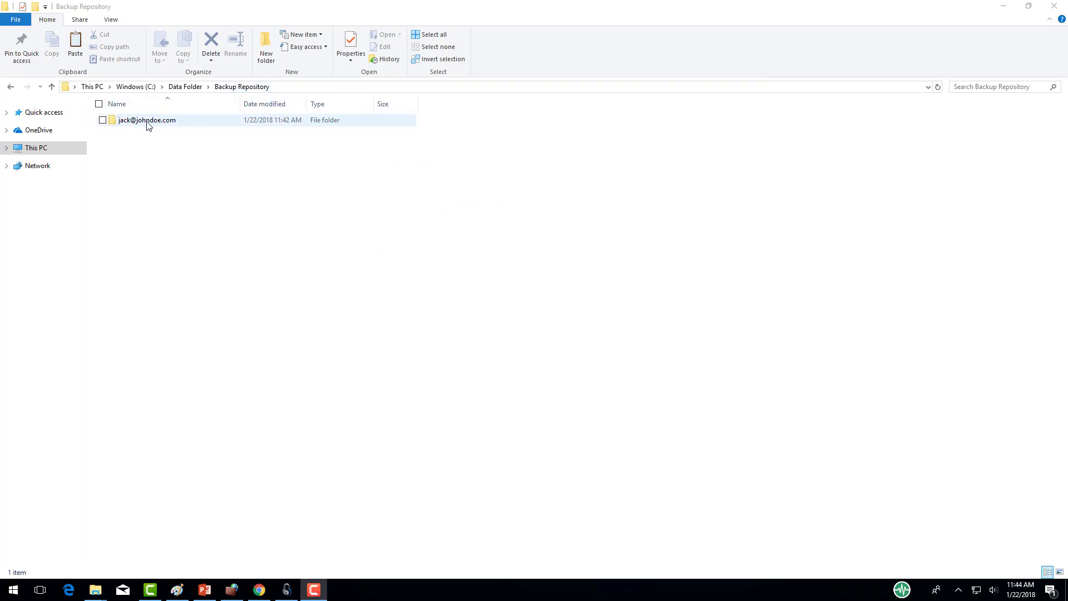
Step: Browse the superman backup in Backup Repository, checking Customer Documents' single subfolder and Important Tax Info's files
double_click(189, 120)
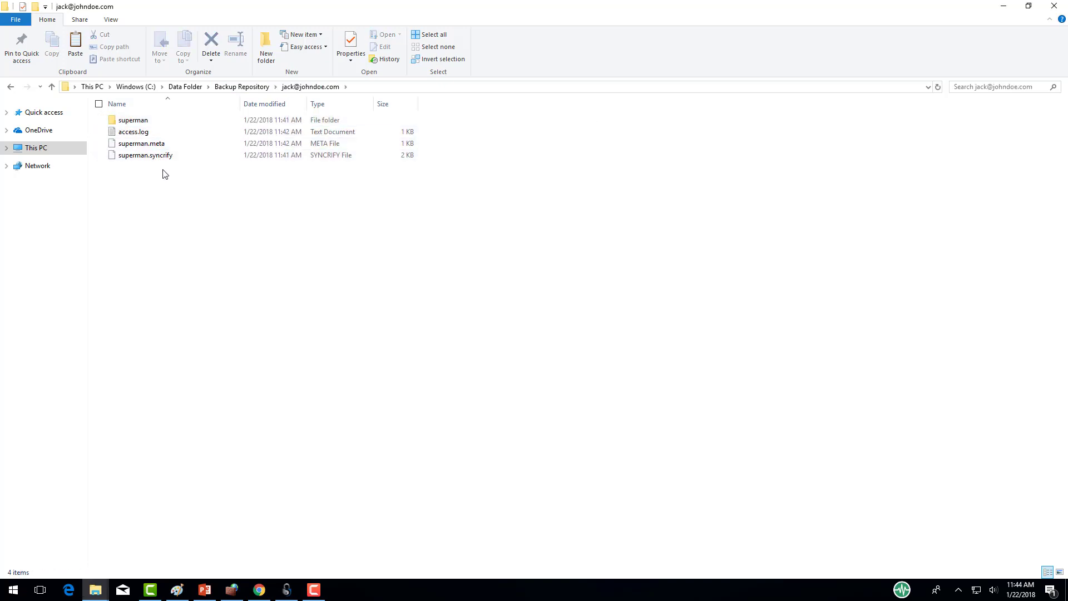
double_click(154, 121)
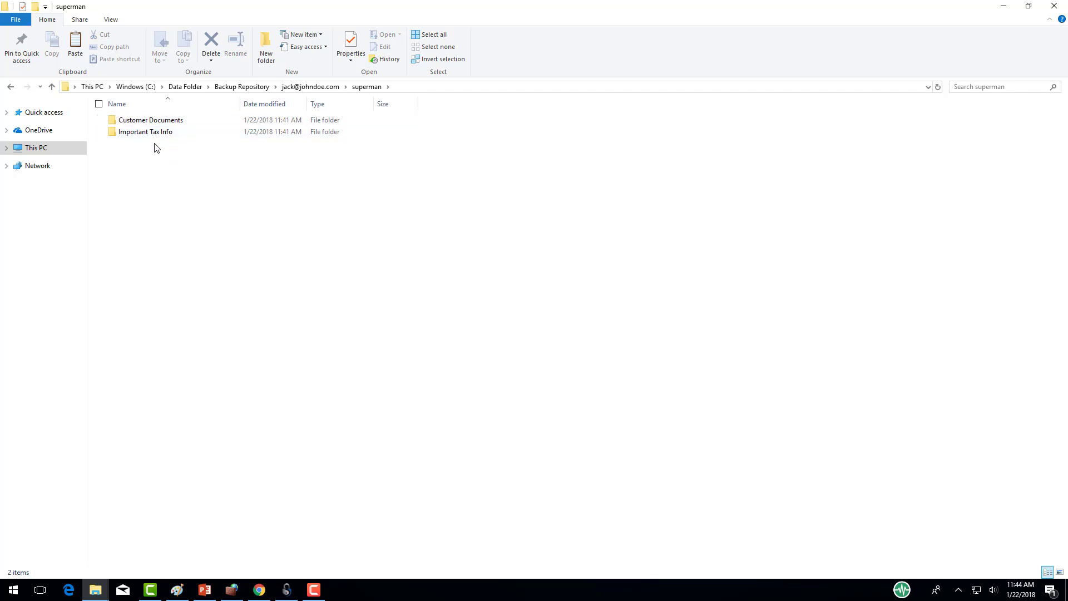
double_click(154, 120)
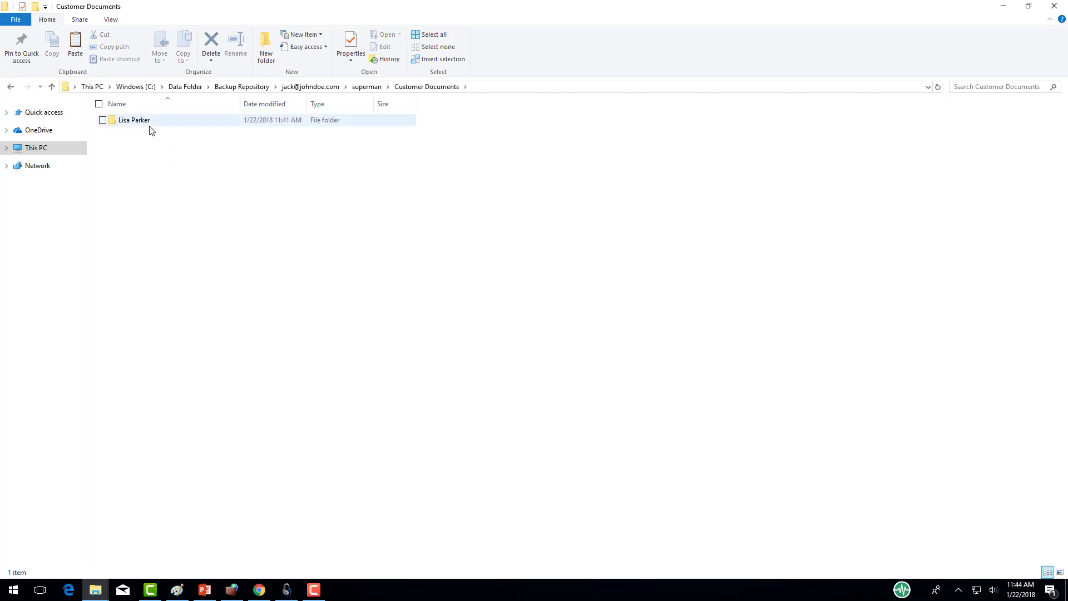
double_click(151, 124)
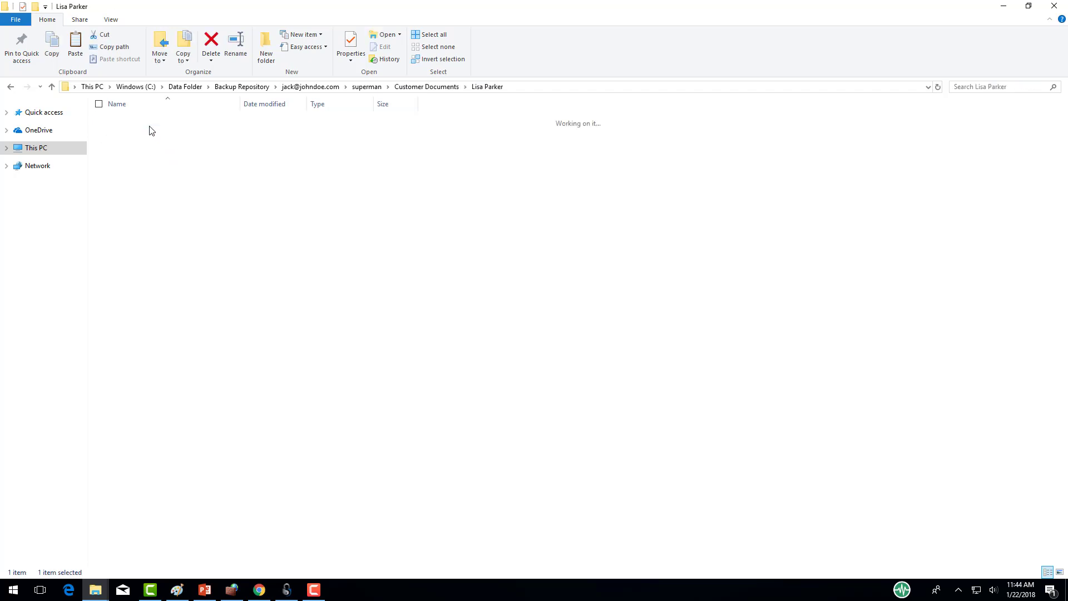
click(412, 87)
click(366, 88)
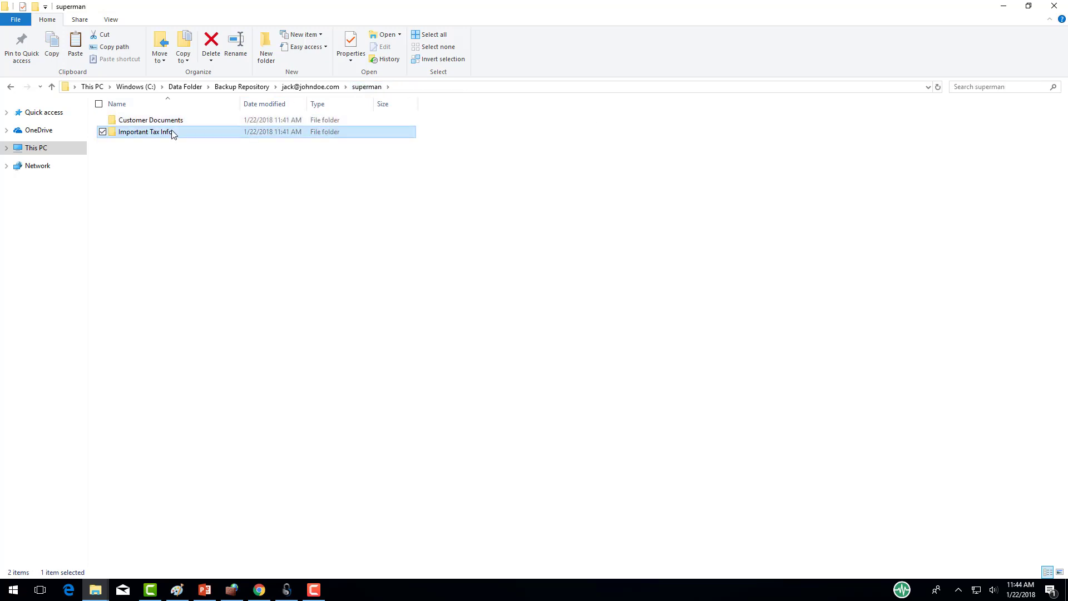
double_click(167, 133)
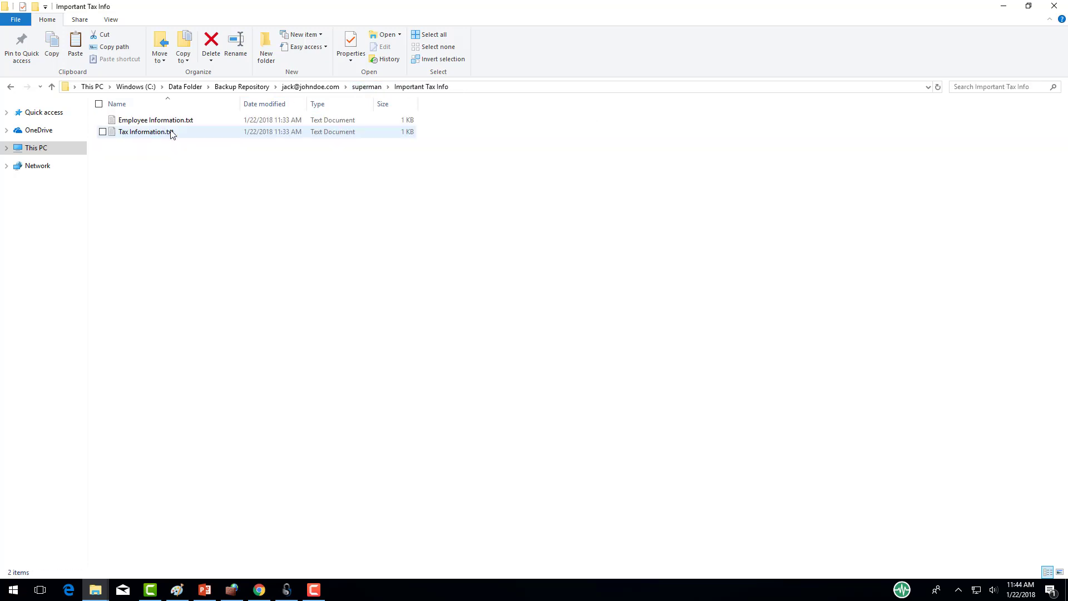
click(366, 88)
click(325, 88)
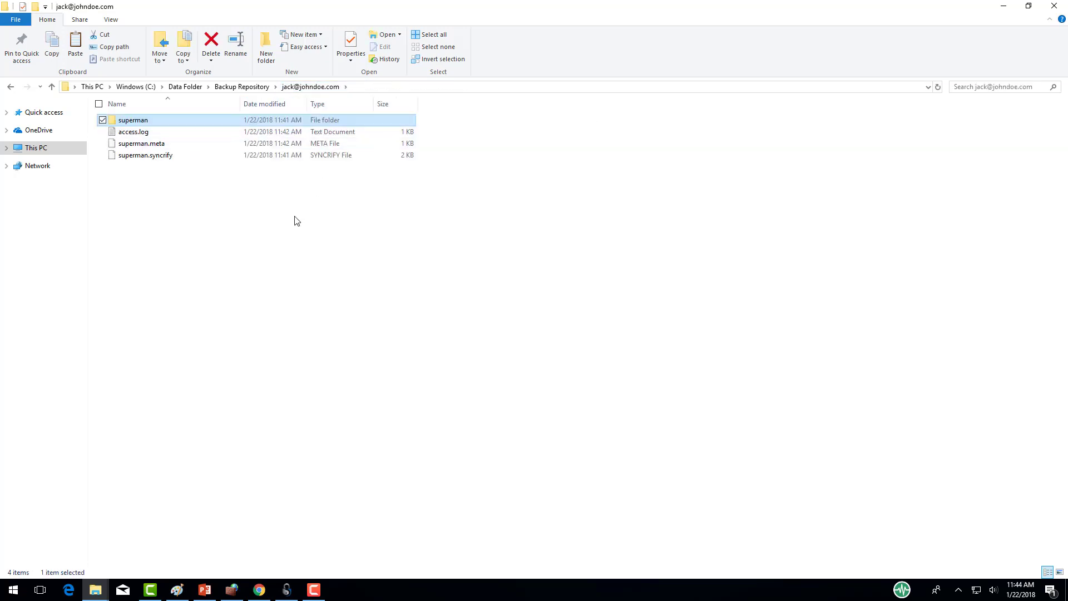